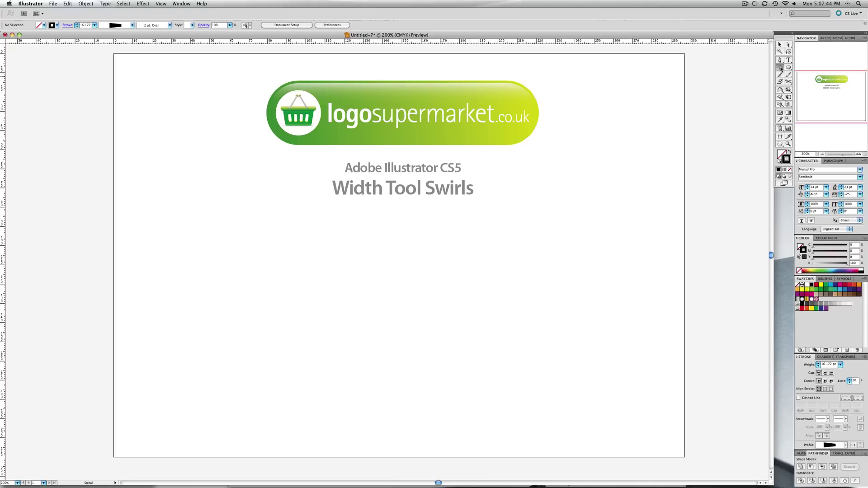
# Draw a spiral about 33 mm wide below the title with the Spiral tool, adding extra segments while drawing.
pyautogui.click(780, 67)
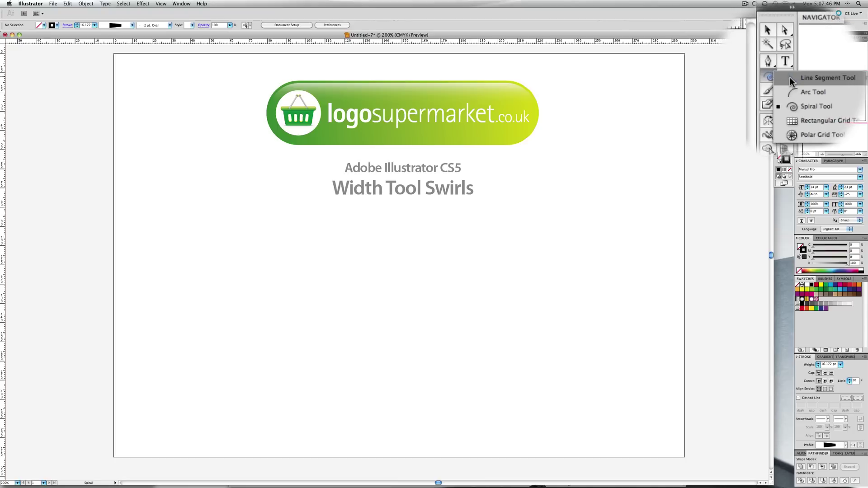
pyautogui.click(790, 77)
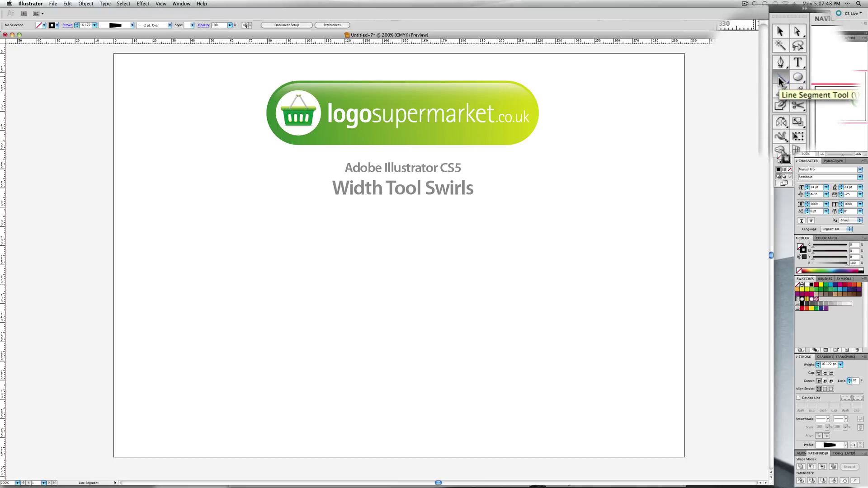
pyautogui.click(779, 79)
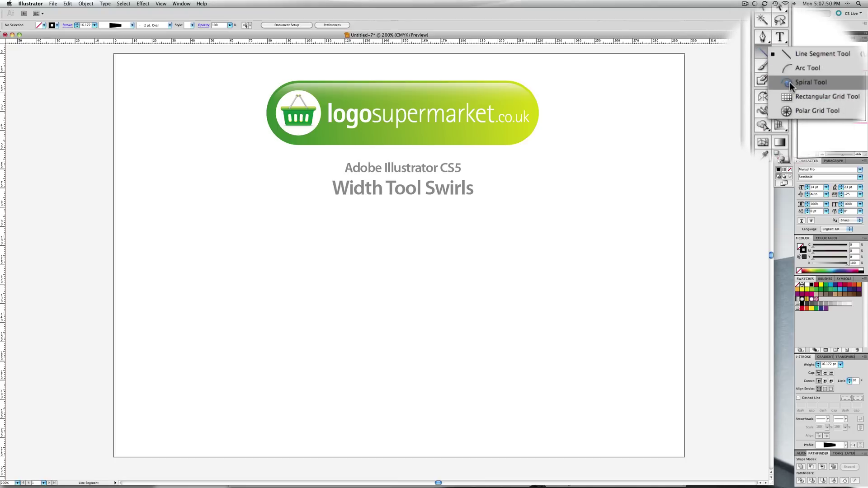
pyautogui.click(790, 82)
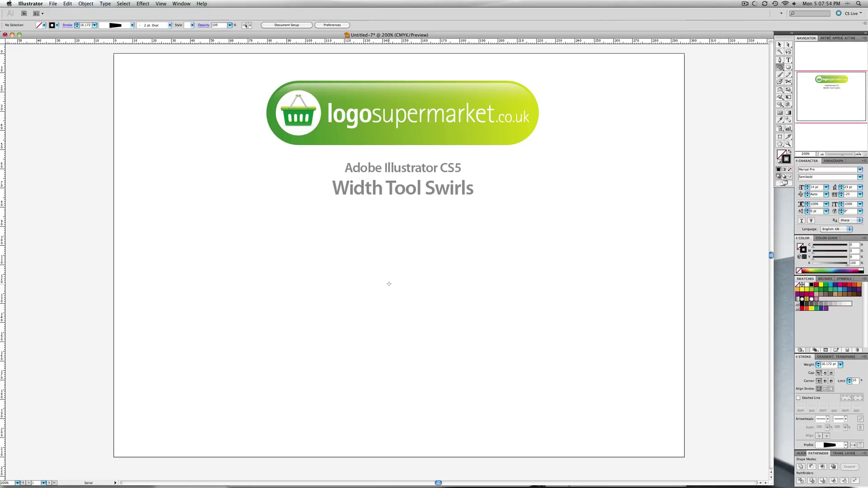
pyautogui.moveTo(384, 278); pyautogui.dragTo(422, 267)
pyautogui.press('Up')
pyautogui.press('Up')
pyautogui.press('Up')
pyautogui.press('Up')
pyautogui.press('Up')
pyautogui.press('Up')
pyautogui.press('Up')
pyautogui.press('Up')
pyautogui.moveTo(422, 268)
pyautogui.mouseDown()
pyautogui.moveTo(413, 271)
pyautogui.moveTo(421, 268)
pyautogui.mouseUp()
pyautogui.moveTo(415, 257); pyautogui.dragTo(415, 258)
# Widen the outer end of the spiral to about 6.1 pt with the Width tool.
pyautogui.press('super+space')
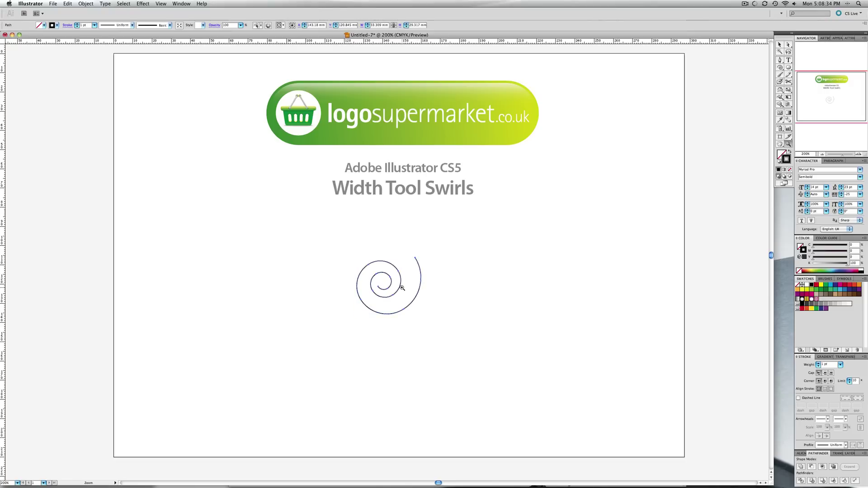
pyautogui.click(402, 287)
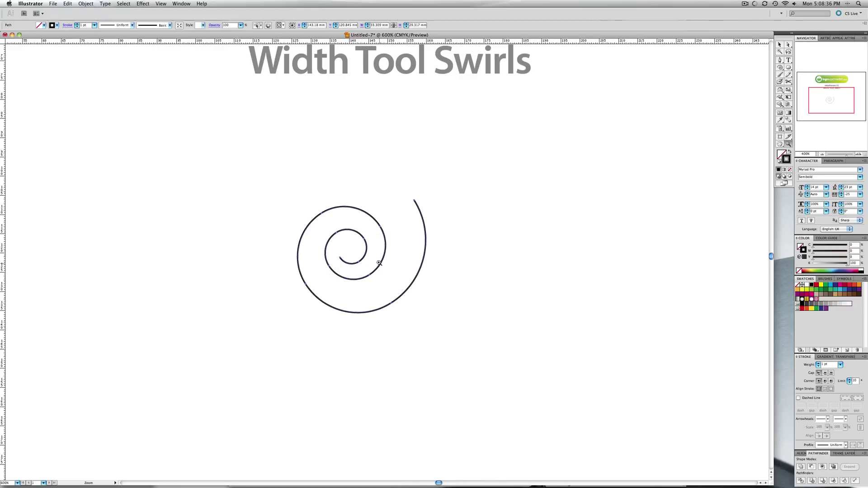
pyautogui.click(379, 265)
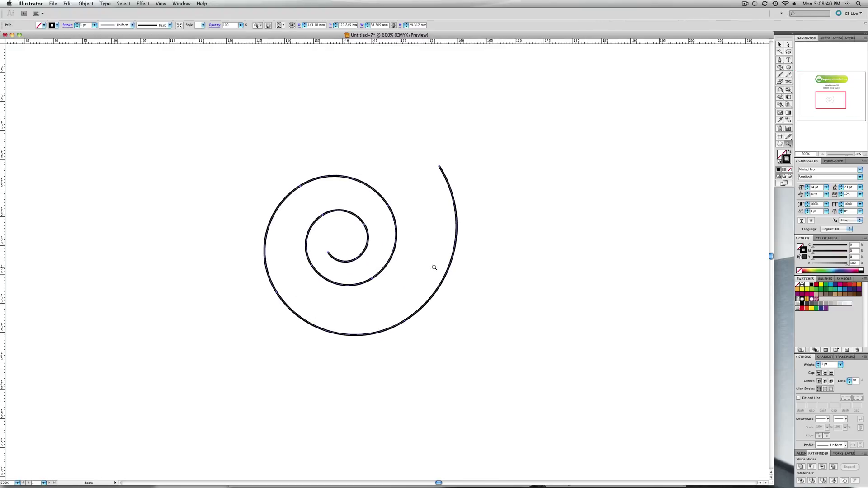
pyautogui.press('v')
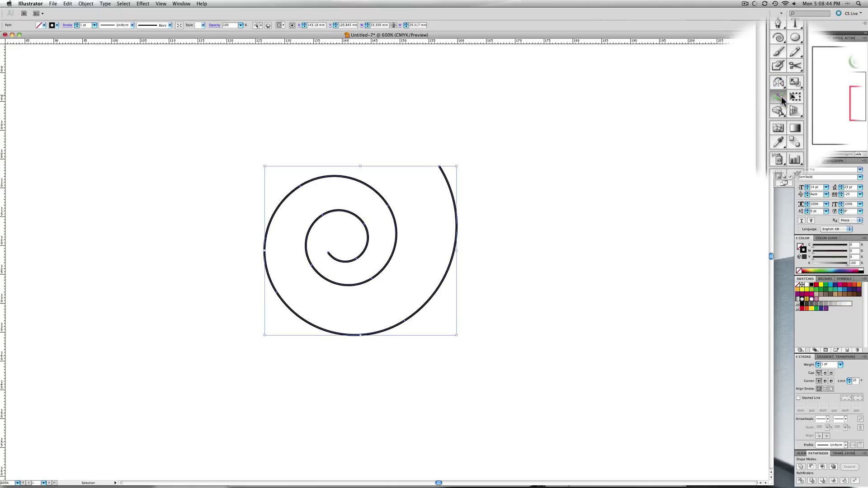
pyautogui.click(780, 97)
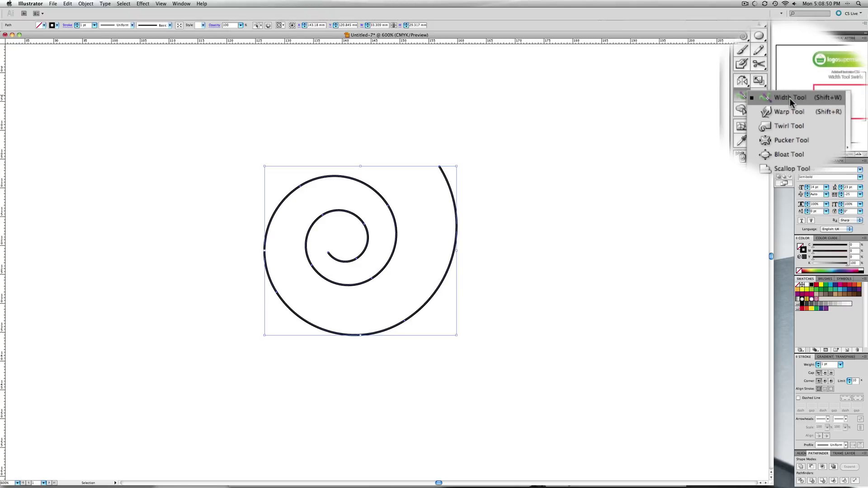
pyautogui.click(790, 98)
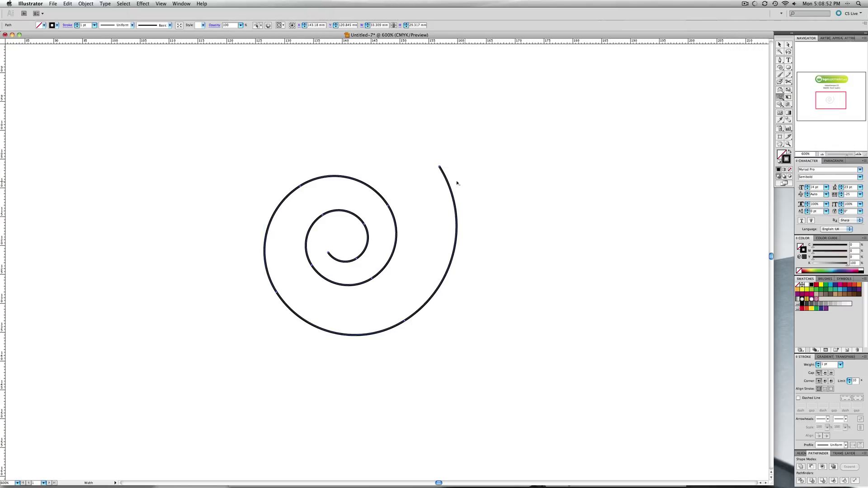
pyautogui.moveTo(440, 168); pyautogui.dragTo(446, 165)
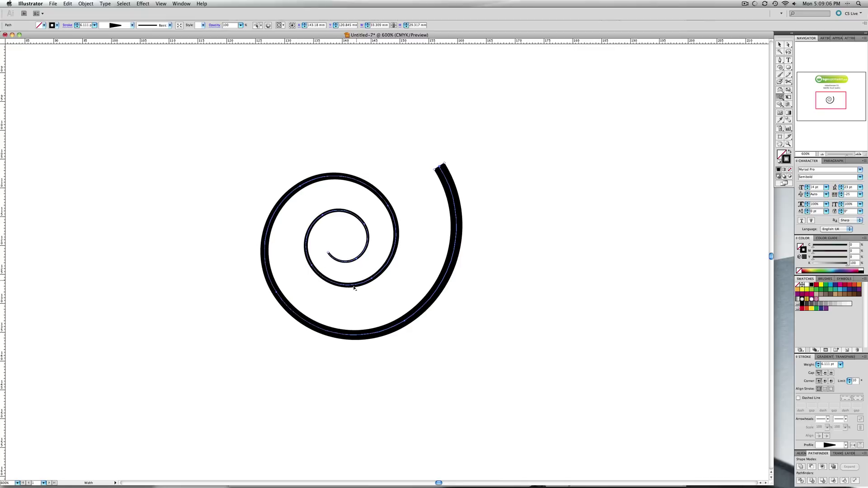
# Taper the inner end of the spiral to a fine point with the Width tool.
pyautogui.press('z')
pyautogui.moveTo(323, 237); pyautogui.dragTo(347, 268)
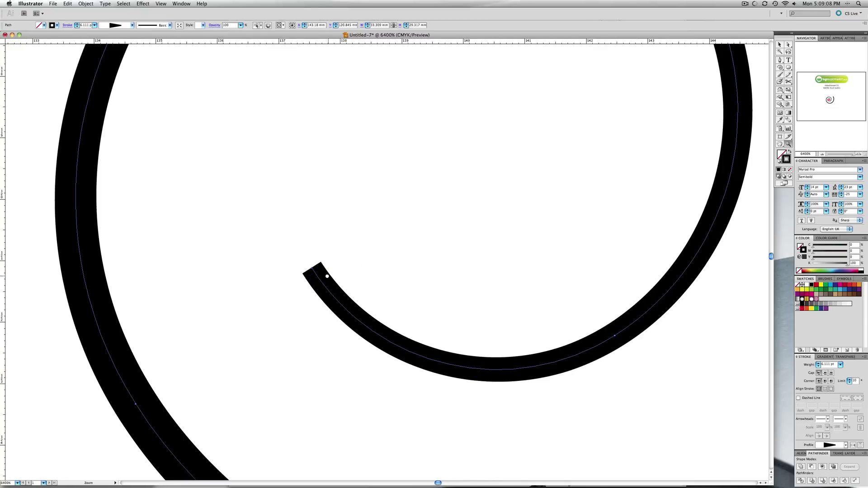
pyautogui.press('v')
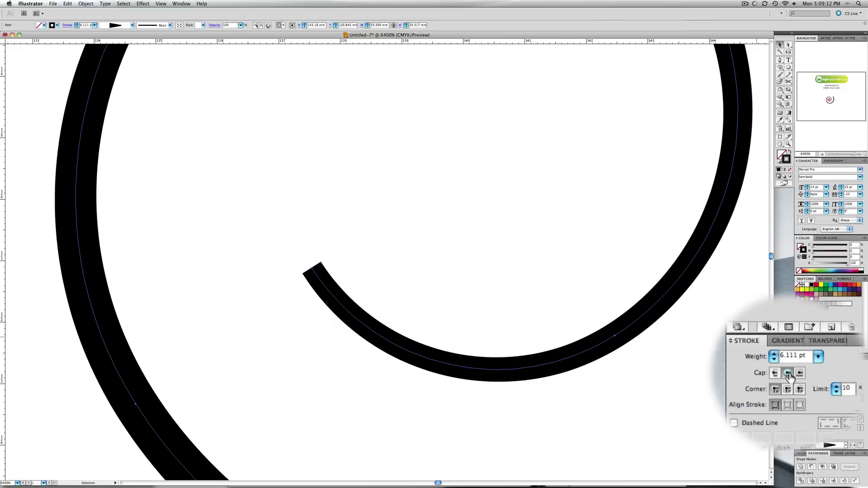
pyautogui.click(825, 373)
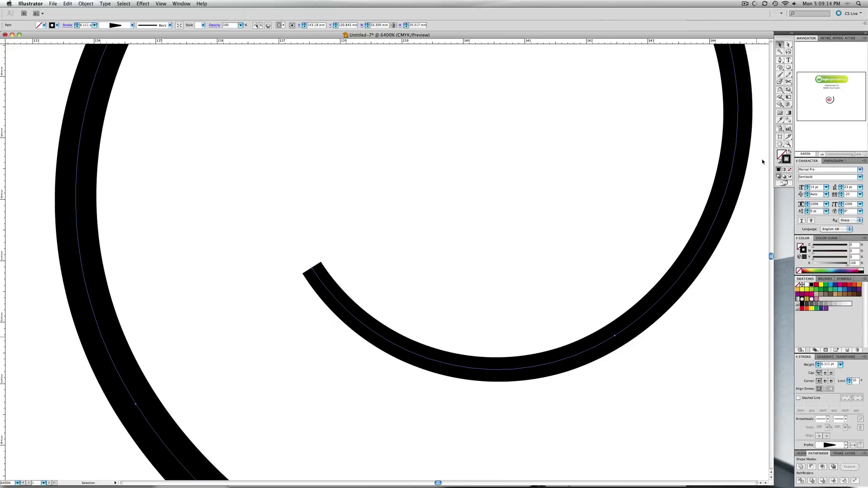
pyautogui.click(780, 97)
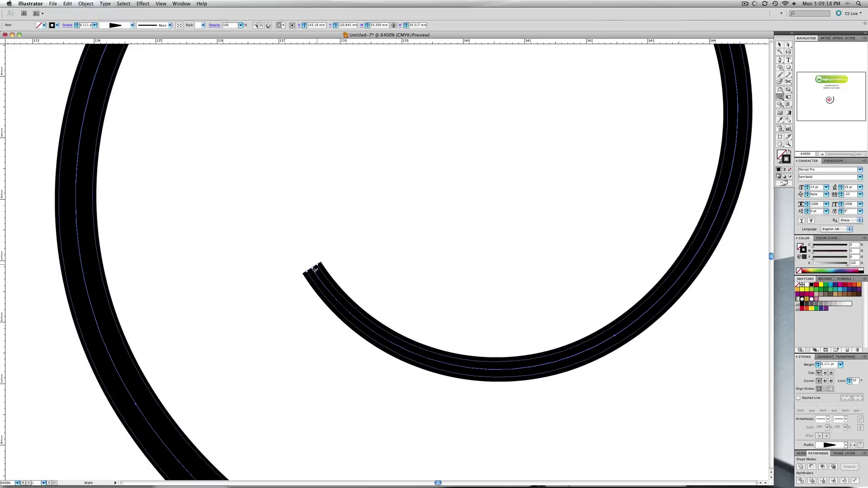
pyautogui.moveTo(313, 269); pyautogui.dragTo(312, 268)
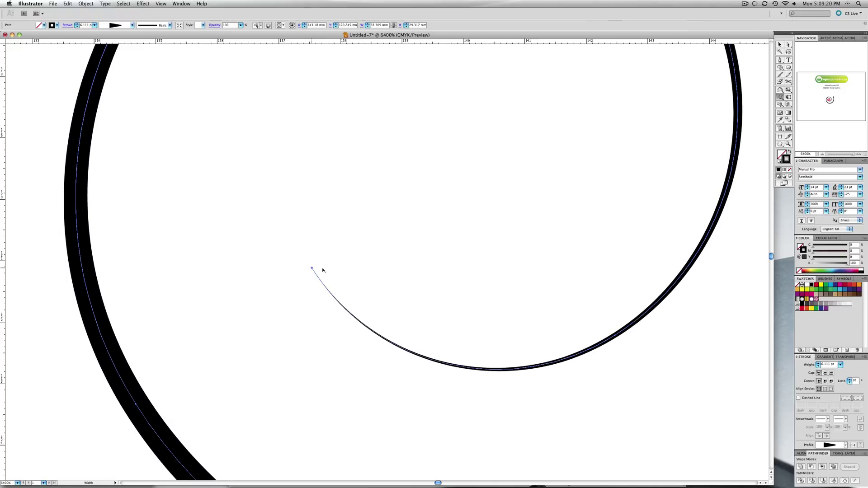
# Rotate the spiral clockwise so its thick outer end lies at the bottom, and deselect it.
pyautogui.press('z')
pyautogui.keyDown('alt'); pyautogui.click(477, 279); pyautogui.keyUp('alt')
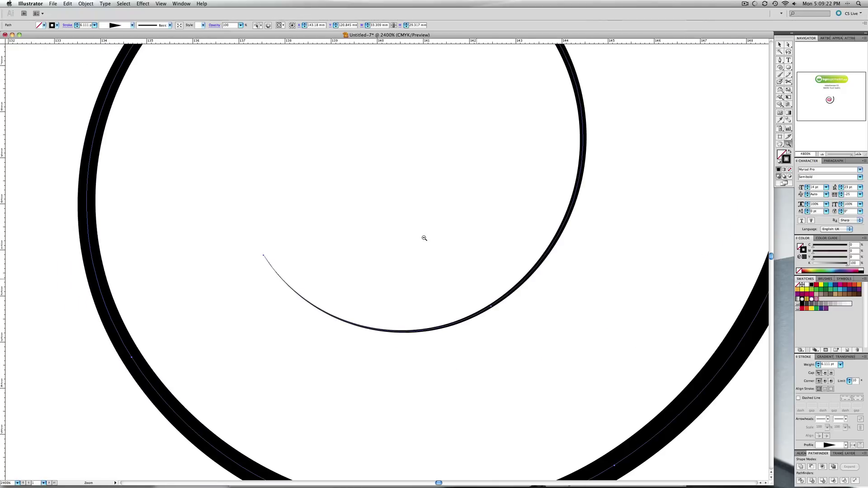
pyautogui.keyDown('alt'); pyautogui.click(425, 238); pyautogui.keyUp('alt')
pyautogui.keyDown('alt'); pyautogui.click(425, 237); pyautogui.keyUp('alt')
pyautogui.keyDown('alt'); pyautogui.click(425, 236); pyautogui.keyUp('alt')
pyautogui.keyDown('alt'); pyautogui.click(421, 237); pyautogui.keyUp('alt')
pyautogui.keyDown('alt'); pyautogui.click(420, 237); pyautogui.keyUp('alt')
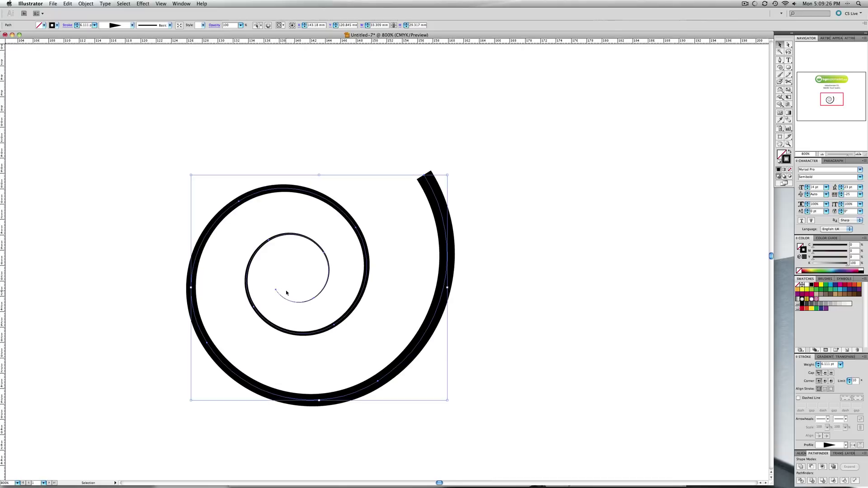
pyautogui.keyDown('alt'); pyautogui.click(374, 300); pyautogui.keyUp('alt')
pyautogui.keyDown('alt'); pyautogui.click(378, 297); pyautogui.keyUp('alt')
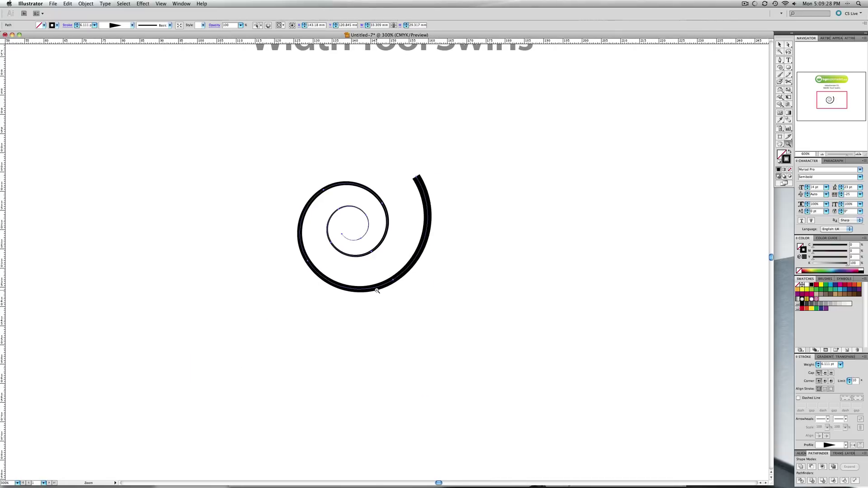
pyautogui.keyDown('alt'); pyautogui.click(382, 293); pyautogui.keyUp('alt')
pyautogui.press('v')
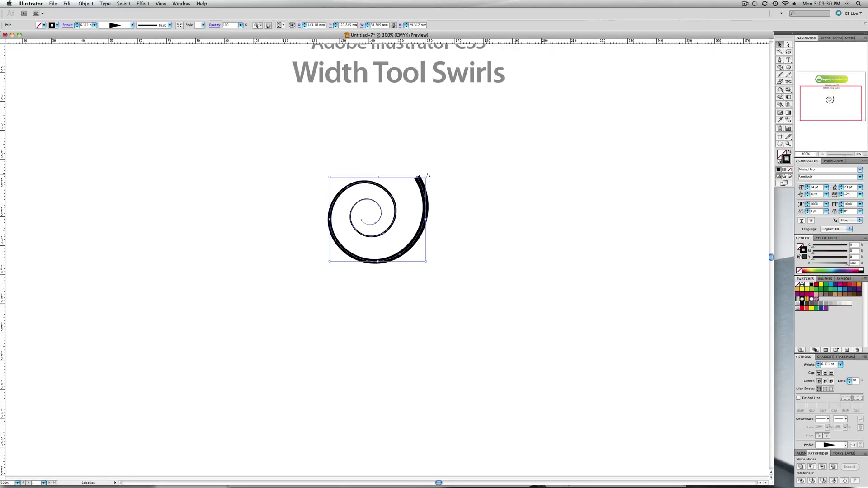
pyautogui.moveTo(430, 175); pyautogui.dragTo(460, 253)
pyautogui.click(422, 179)
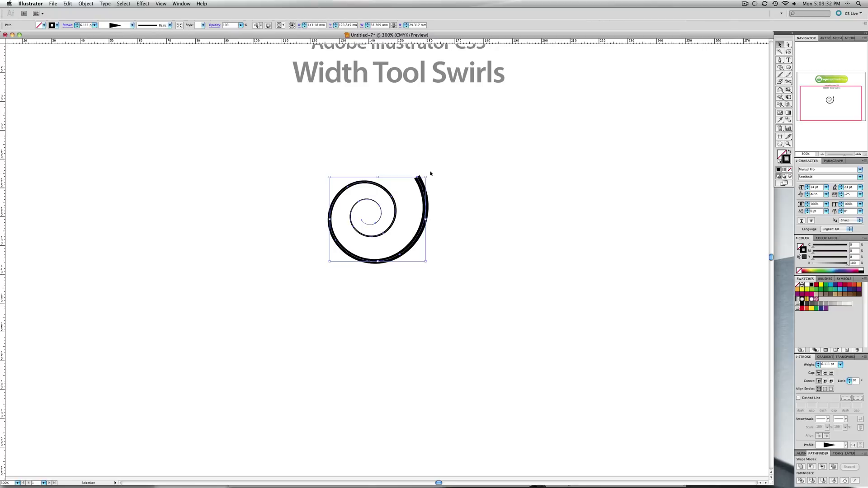
pyautogui.moveTo(428, 175); pyautogui.dragTo(394, 289)
pyautogui.click(430, 280)
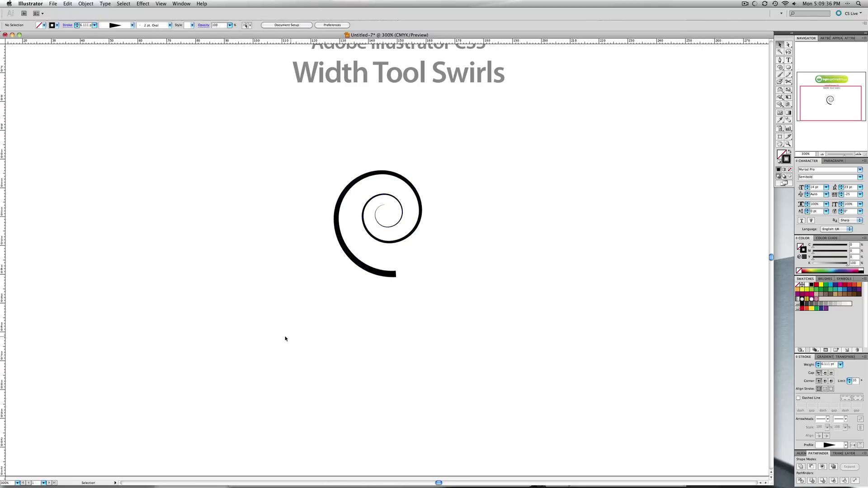
# Draw a three-point wavy curve about 187 mm wide just beneath the spiral with the Pen tool.
pyautogui.press('p')
pyautogui.click(121, 334)
pyautogui.moveTo(394, 284); pyautogui.dragTo(532, 297)
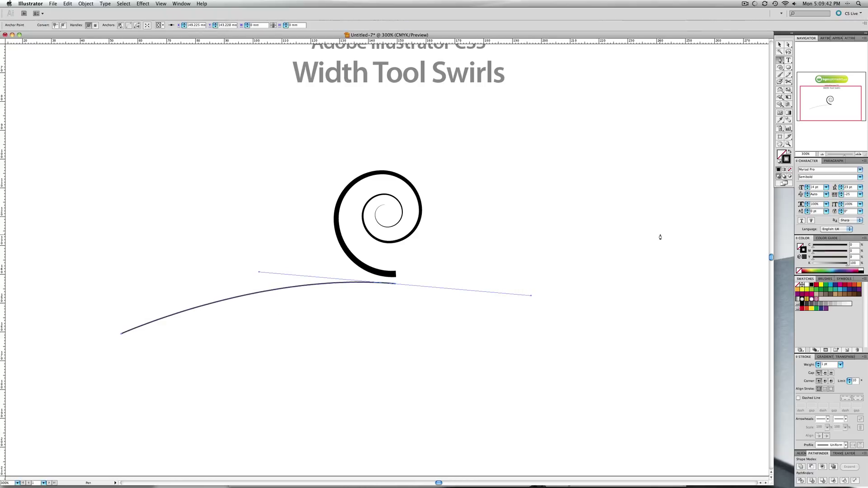
pyautogui.click(661, 235)
pyautogui.keyDown('super'); pyautogui.click(524, 254); pyautogui.keyUp('super')
# Widen the middle of the wavy curve to about 12.2 pt with the Width tool.
pyautogui.press('v')
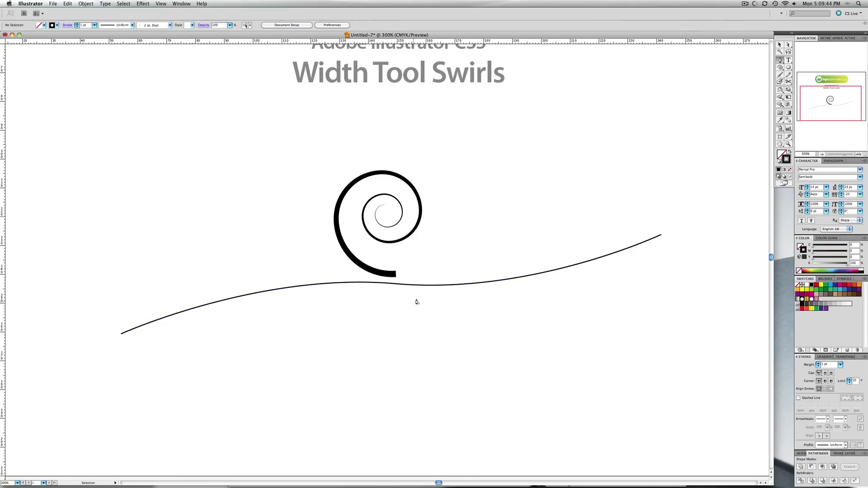
pyautogui.moveTo(427, 304); pyautogui.dragTo(449, 275)
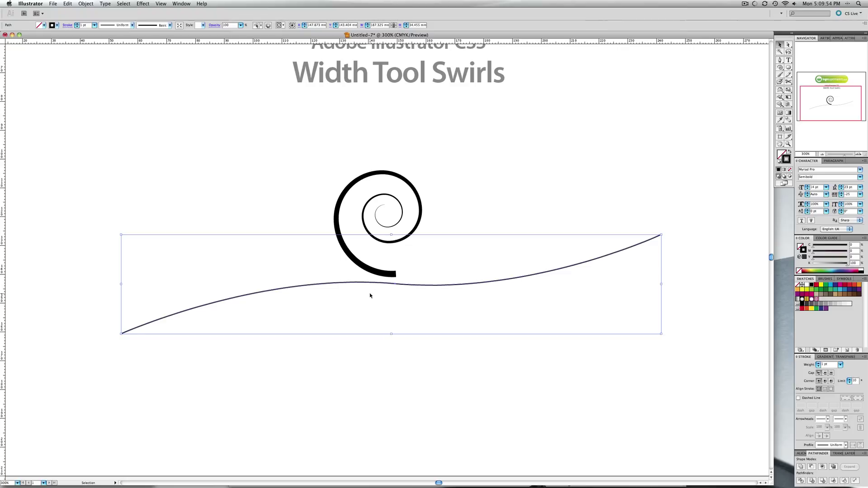
pyautogui.hotkey('shift', 'w')
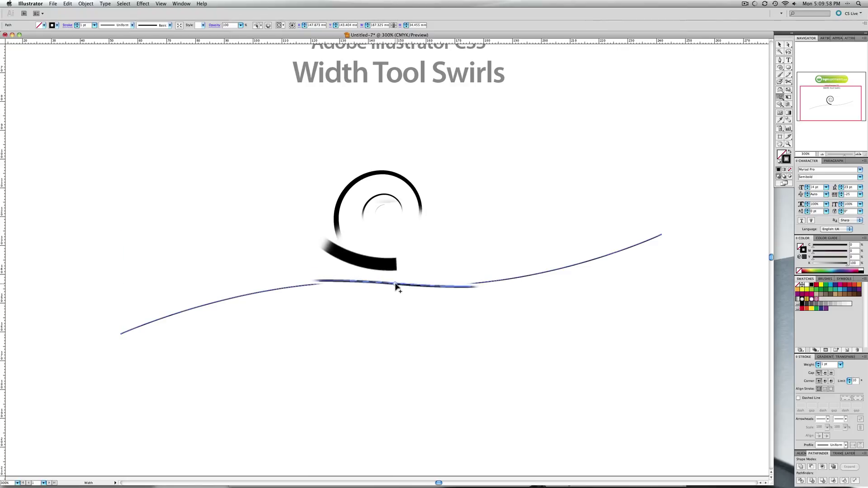
pyautogui.moveTo(395, 284); pyautogui.dragTo(396, 293)
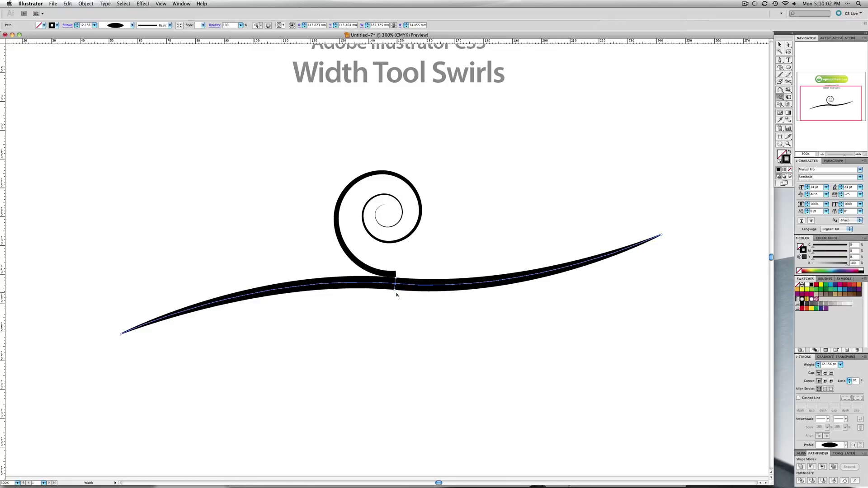
# Taper both ends of the wavy curve to sharp points with the Width tool.
pyautogui.press('z')
pyautogui.moveTo(656, 228); pyautogui.dragTo(683, 249)
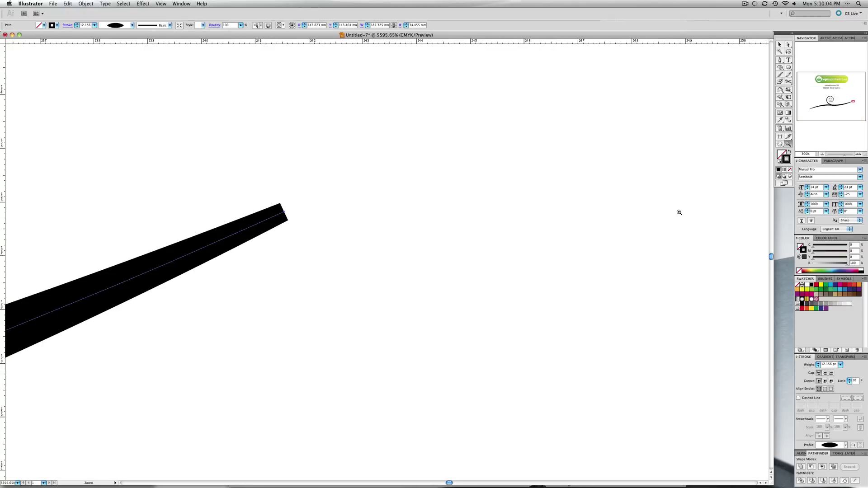
pyautogui.click(780, 96)
pyautogui.moveTo(288, 222); pyautogui.dragTo(289, 212)
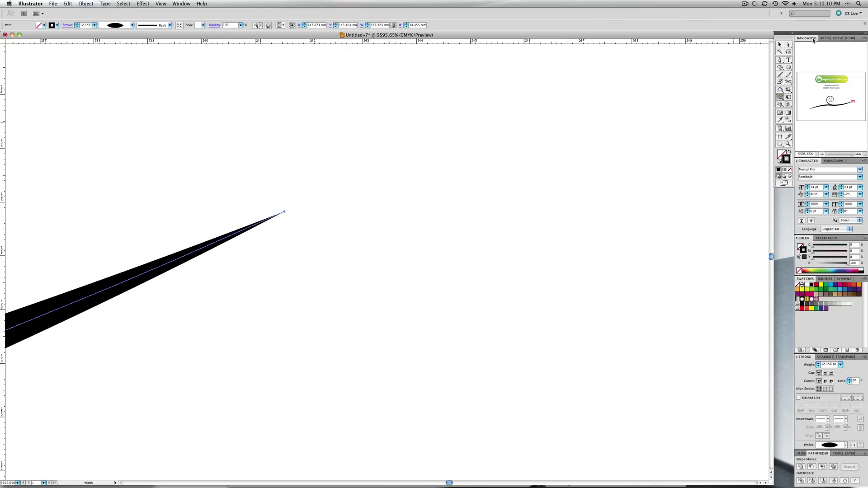
pyautogui.click(810, 111)
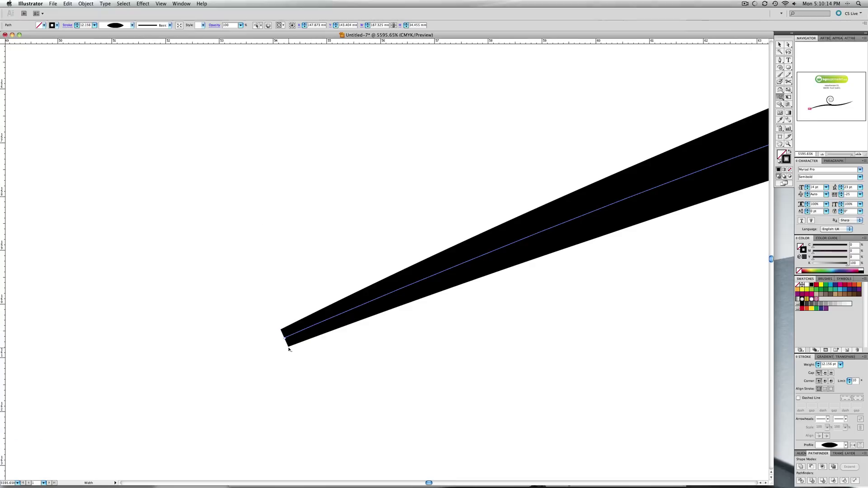
pyautogui.moveTo(289, 346); pyautogui.dragTo(285, 338)
# Move the spiral left so its thick end merges into the wavy curve, and enlarge it slightly.
pyautogui.press('z')
pyautogui.keyDown('alt'); pyautogui.click(619, 205); pyautogui.keyUp('alt')
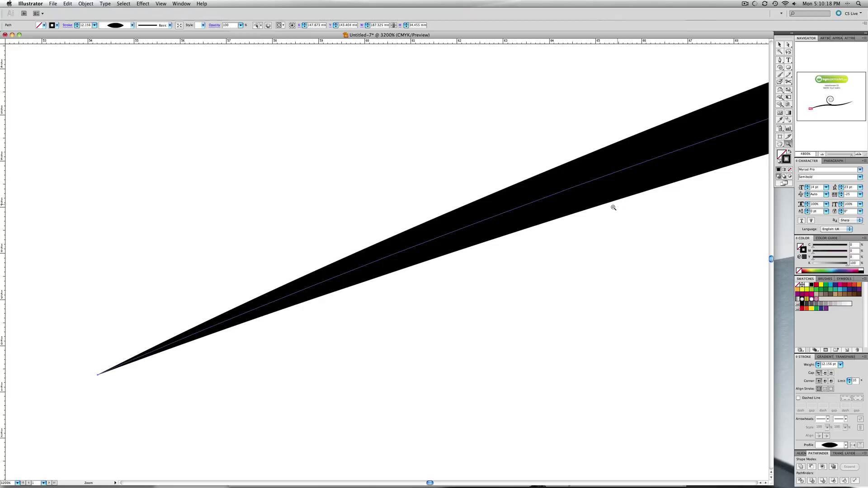
pyautogui.keyDown('alt'); pyautogui.click(614, 206); pyautogui.keyUp('alt')
pyautogui.keyDown('alt'); pyautogui.click(614, 207); pyautogui.keyUp('alt')
pyautogui.keyDown('alt'); pyautogui.click(519, 212); pyautogui.keyUp('alt')
pyautogui.keyDown('alt'); pyautogui.click(522, 212); pyautogui.keyUp('alt')
pyautogui.keyDown('alt'); pyautogui.click(523, 213); pyautogui.keyUp('alt')
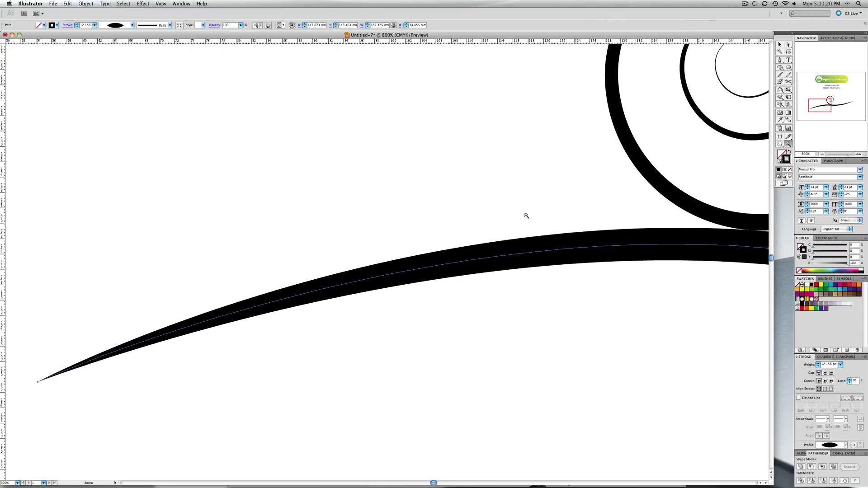
pyautogui.keyDown('alt'); pyautogui.click(525, 216); pyautogui.keyUp('alt')
pyautogui.keyDown('alt'); pyautogui.click(525, 220); pyautogui.keyUp('alt')
pyautogui.keyDown('alt'); pyautogui.click(441, 273); pyautogui.keyUp('alt')
pyautogui.press('v')
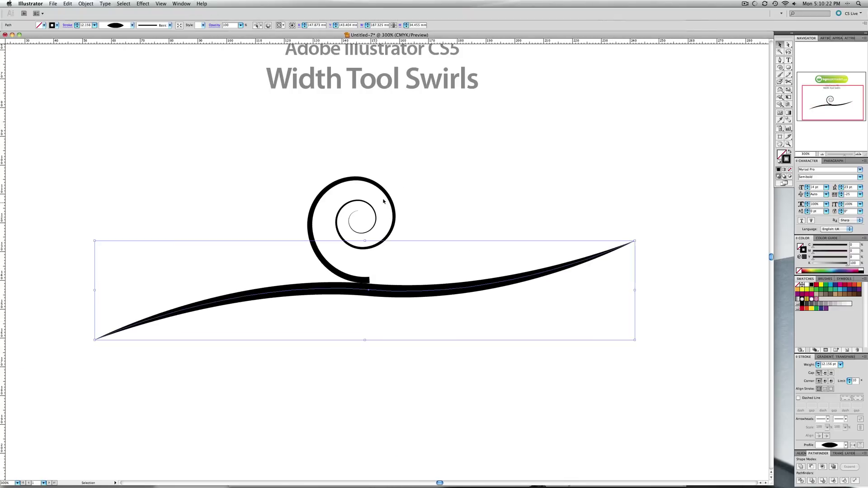
pyautogui.moveTo(420, 189)
pyautogui.mouseDown()
pyautogui.moveTo(355, 229)
pyautogui.moveTo(375, 214)
pyautogui.moveTo(350, 216)
pyautogui.mouseUp()
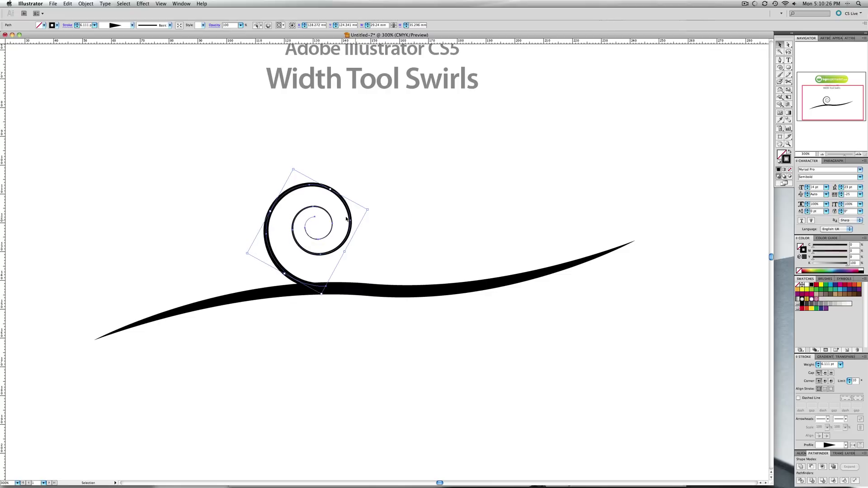
pyautogui.moveTo(293, 170); pyautogui.dragTo(293, 162)
# Slim the thick middle of the wavy curve slightly with the Width tool.
pyautogui.click(383, 286)
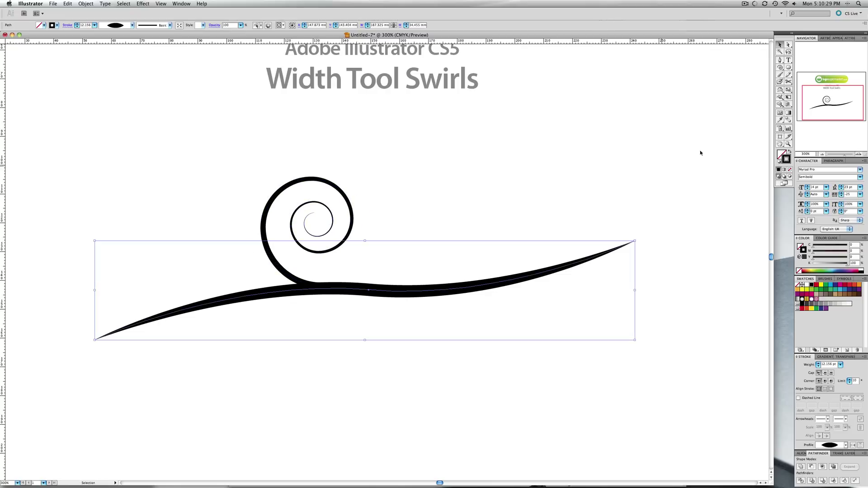
pyautogui.click(780, 97)
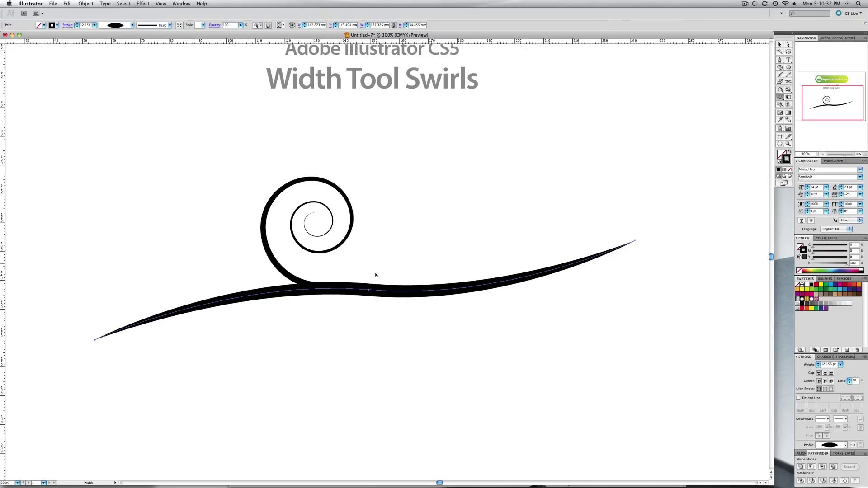
pyautogui.moveTo(369, 296); pyautogui.dragTo(369, 293)
# Nudge the spiral slightly right and down so its thick end blends into the slimmer wavy curve.
pyautogui.press('v')
pyautogui.click(333, 222)
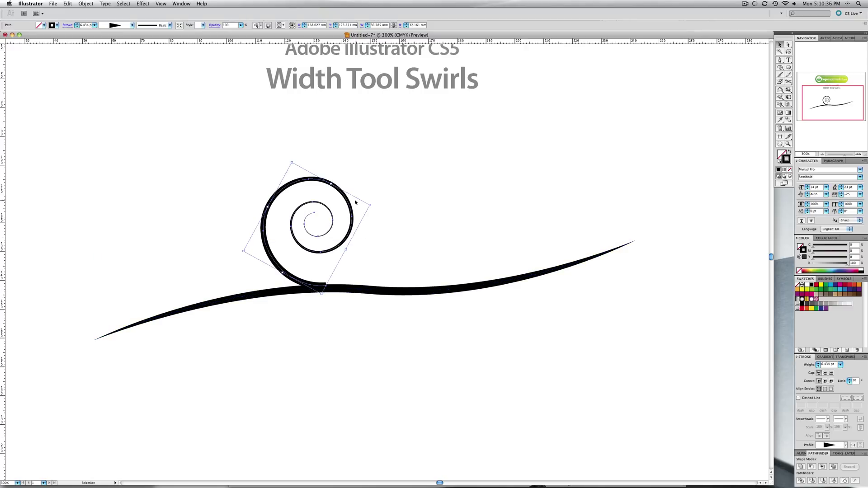
pyautogui.press('Right')
pyautogui.hotkey('shift', 'Right')
pyautogui.hotkey('shift', 'Down')
pyautogui.press('Down')
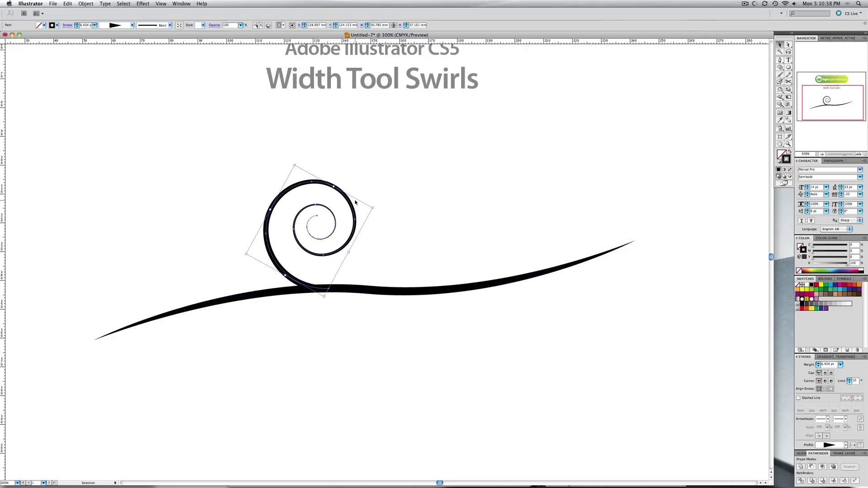
pyautogui.click(389, 231)
pyautogui.click(356, 218)
pyautogui.press('super+h')
pyautogui.press('super+h')
pyautogui.press('super+h')
pyautogui.press('super+h')
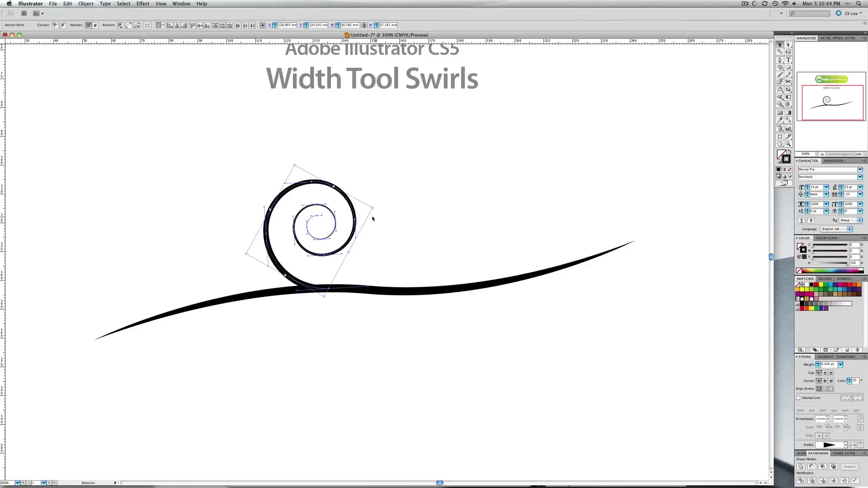
pyautogui.click(389, 200)
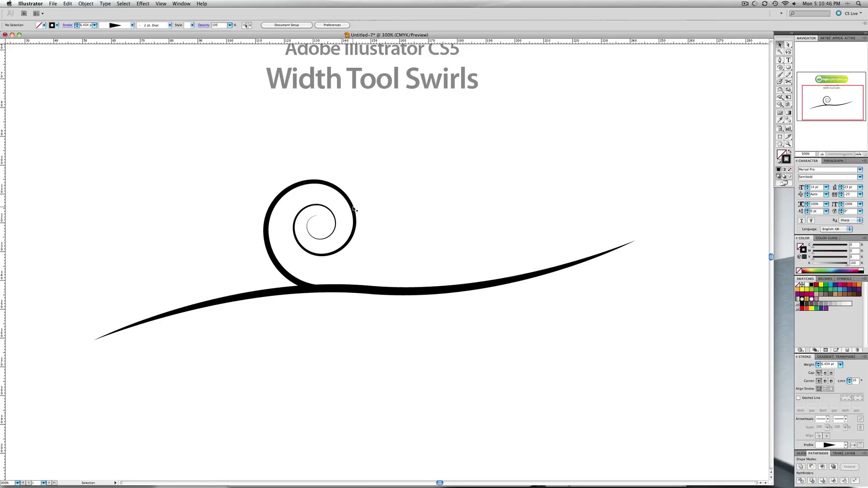
# Try a copy of the spiral straight to its right on the wavy curve, and undo it.
pyautogui.moveTo(354, 208); pyautogui.dragTo(471, 229)
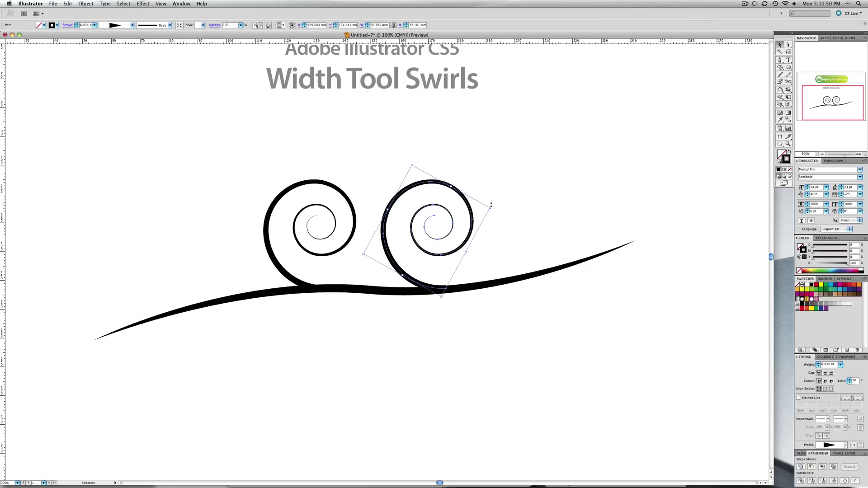
pyautogui.press('super+z')
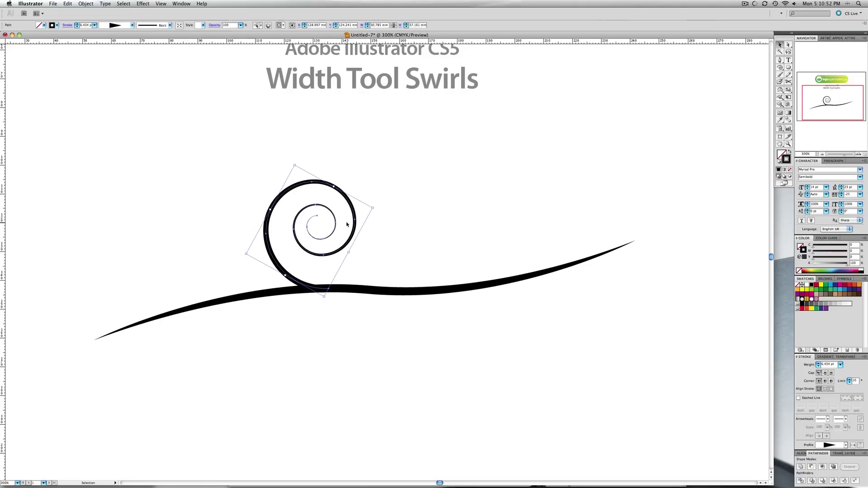
pyautogui.press('super+shift+a')
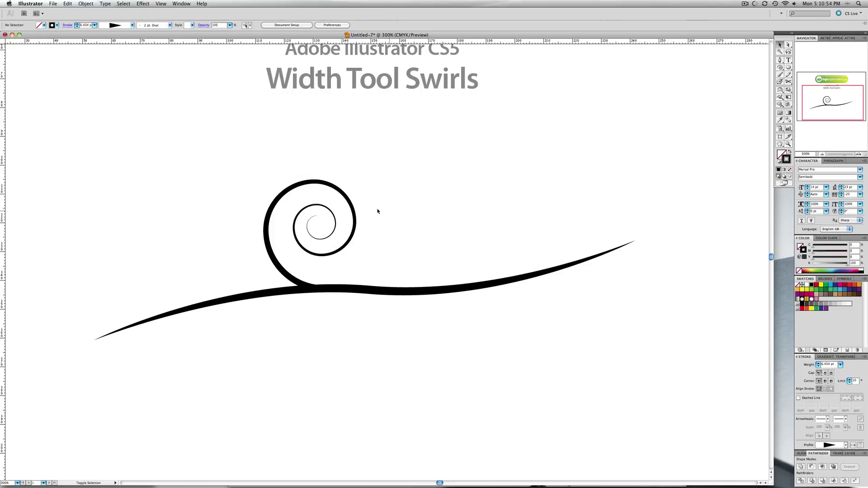
# Duplicate the spiral, turn the copy upside down and place it beneath the curve, with its thick end joining just right of the middle.
pyautogui.moveTo(355, 213); pyautogui.dragTo(381, 262)
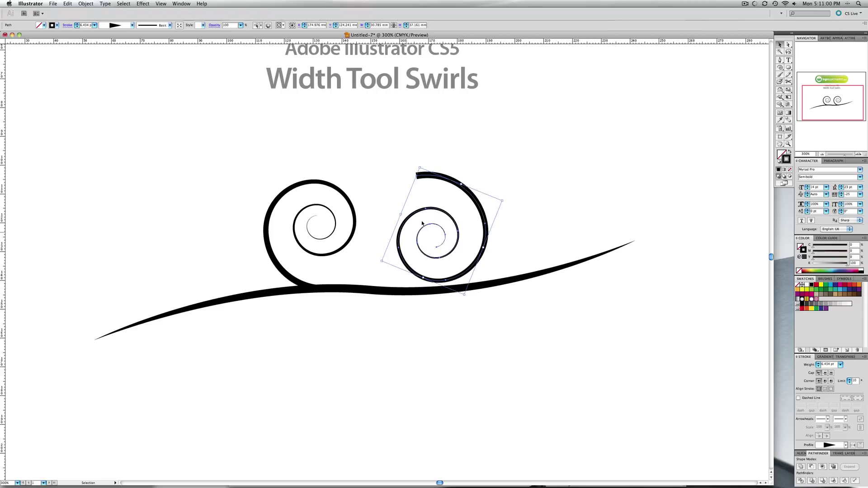
pyautogui.moveTo(423, 223)
pyautogui.mouseDown()
pyautogui.moveTo(425, 305)
pyautogui.moveTo(413, 329)
pyautogui.moveTo(425, 324)
pyautogui.mouseUp()
pyautogui.click(467, 315)
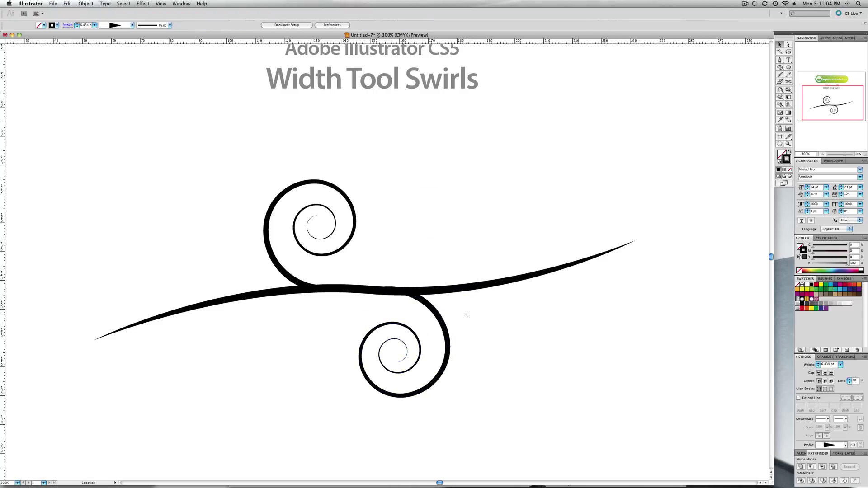
# Rotate the lower spiral slightly clockwise and scale it down to about 25 mm wide and 30 mm tall.
pyautogui.click(446, 331)
pyautogui.press('Down')
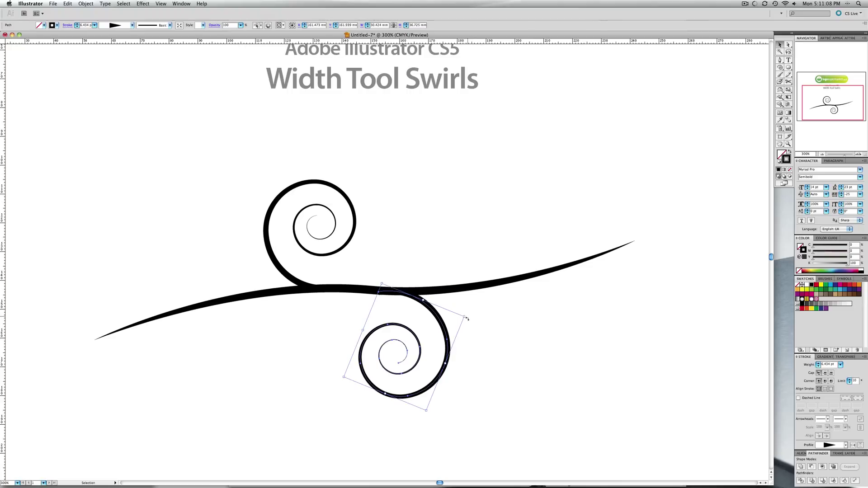
pyautogui.moveTo(467, 319); pyautogui.dragTo(467, 323)
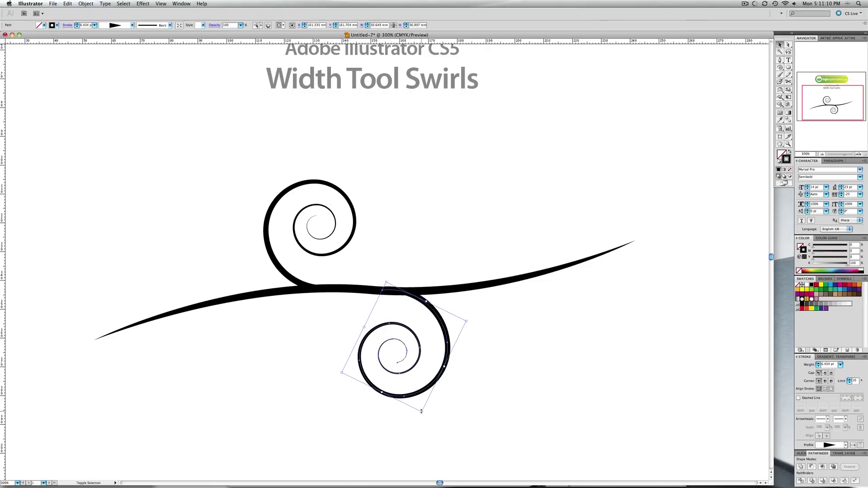
pyautogui.moveTo(422, 412); pyautogui.dragTo(415, 387)
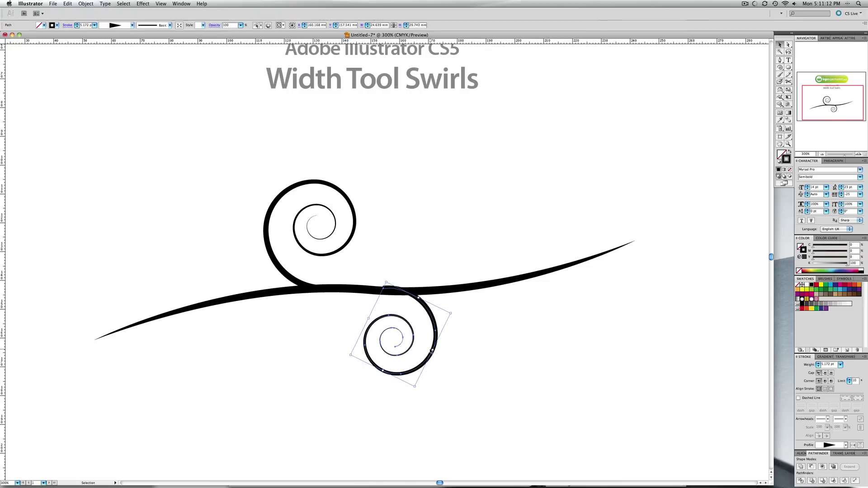
# Nudge the smaller lower spiral right and down along the underside of the wavy curve.
pyautogui.press('Down')
pyautogui.press('Down')
pyautogui.press('Right')
pyautogui.press('Right')
pyautogui.press('Right')
pyautogui.press('Down')
pyautogui.press('Down')
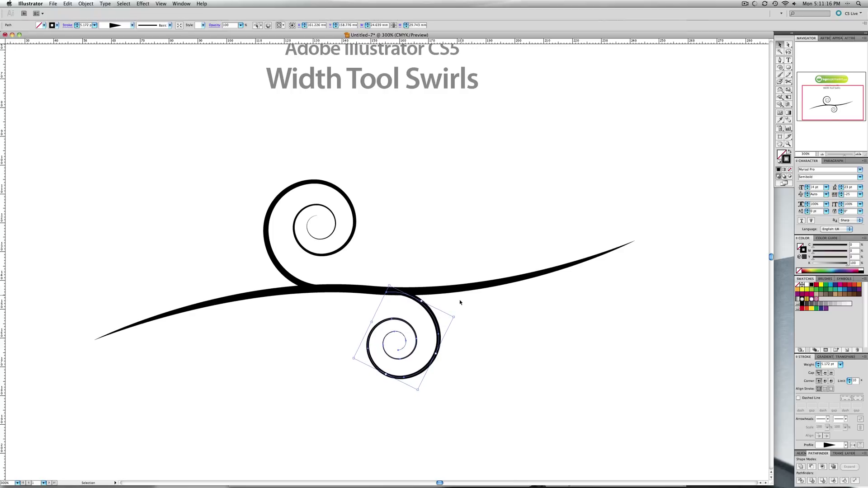
# Fine-tune the lower spiral's rotation and height so its thick end flows smoothly out of the wavy curve.
pyautogui.moveTo(456, 318); pyautogui.dragTo(457, 320)
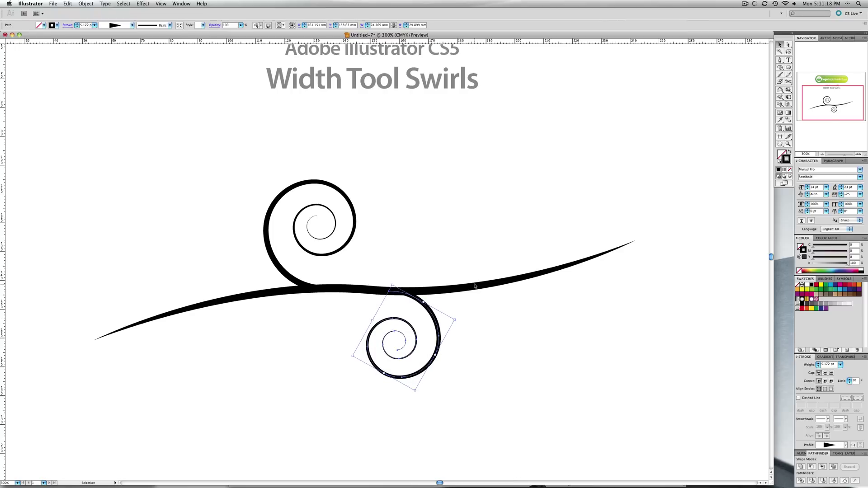
pyautogui.press('Down')
pyautogui.press('Down')
pyautogui.press('Up')
pyautogui.press('Down')
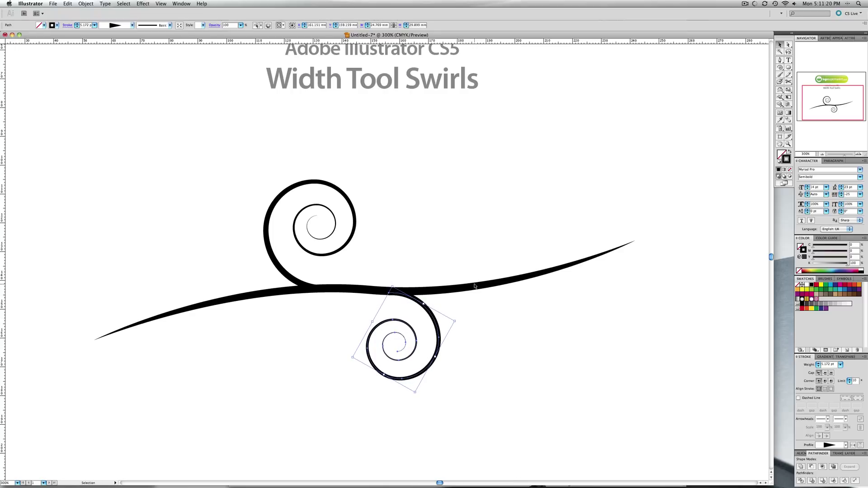
pyautogui.moveTo(458, 322); pyautogui.dragTo(459, 322)
pyautogui.click(470, 321)
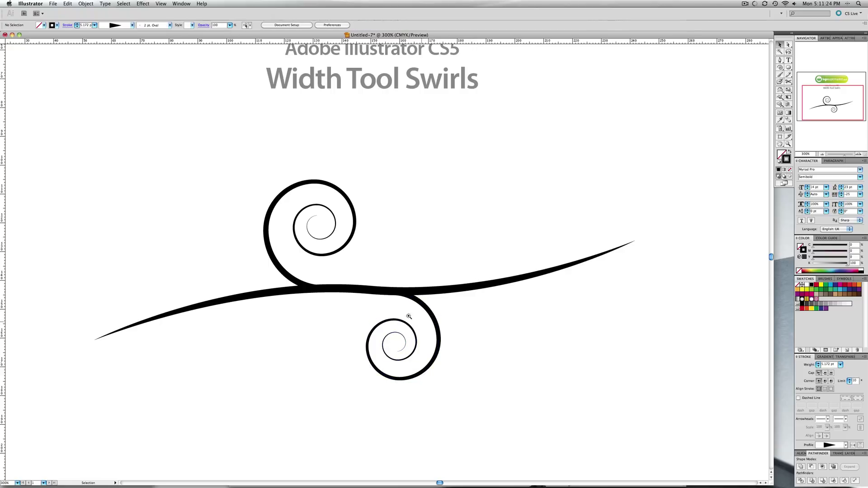
# Draw a narrow upright ellipse about 4.8 mm wide and 9.3 mm tall beside the upper spiral, with black fill and no stroke.
pyautogui.press('z')
pyautogui.keyDown('alt'); pyautogui.click(382, 284); pyautogui.keyUp('alt')
pyautogui.moveTo(410, 226); pyautogui.dragTo(405, 275)
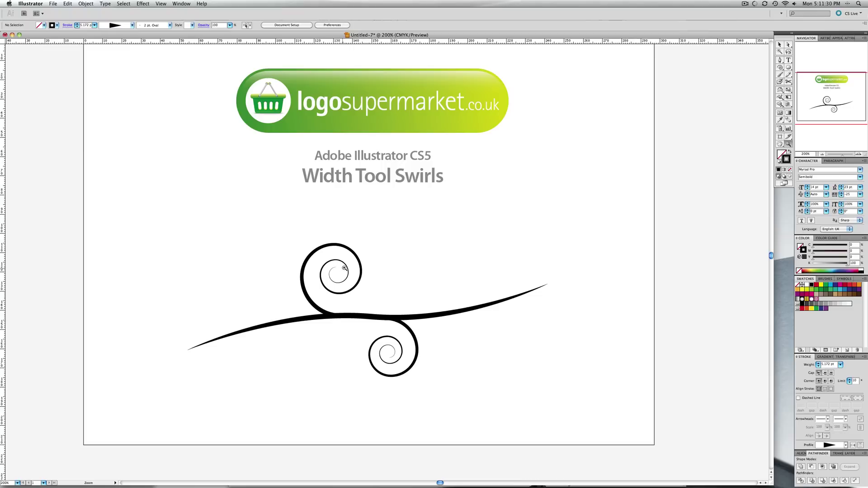
pyautogui.click(346, 270)
pyautogui.click(377, 270)
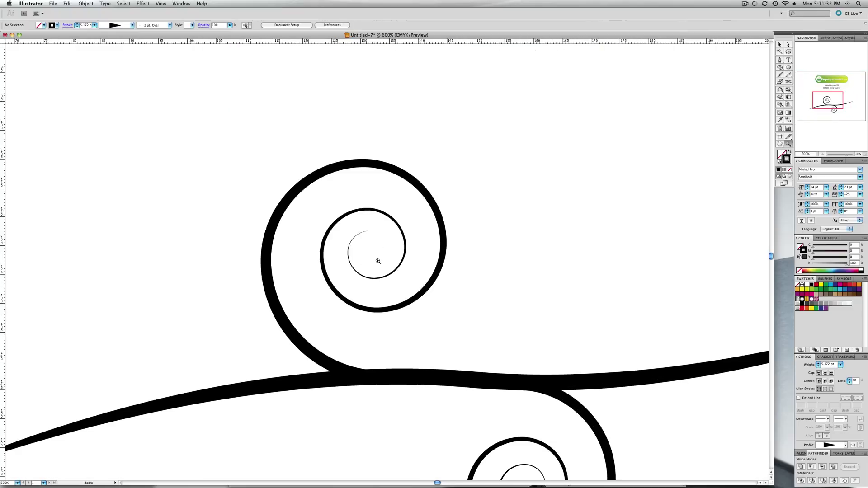
pyautogui.click(381, 260)
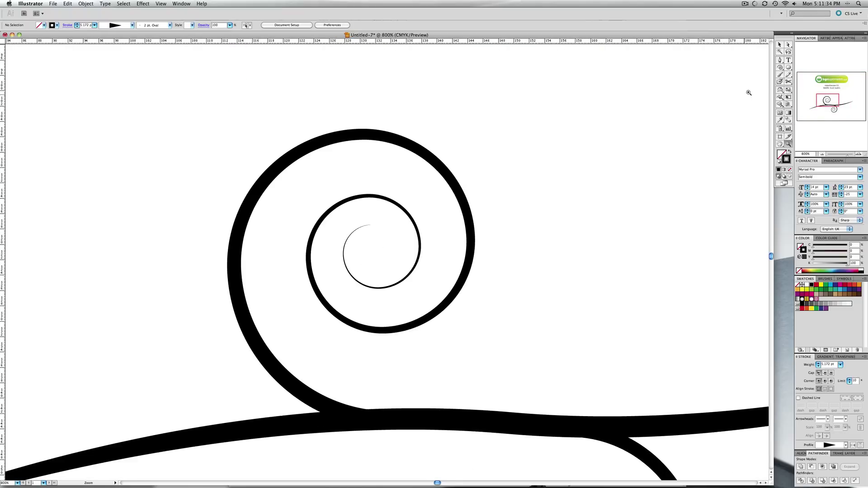
pyautogui.click(789, 67)
pyautogui.moveTo(520, 211); pyautogui.dragTo(558, 283)
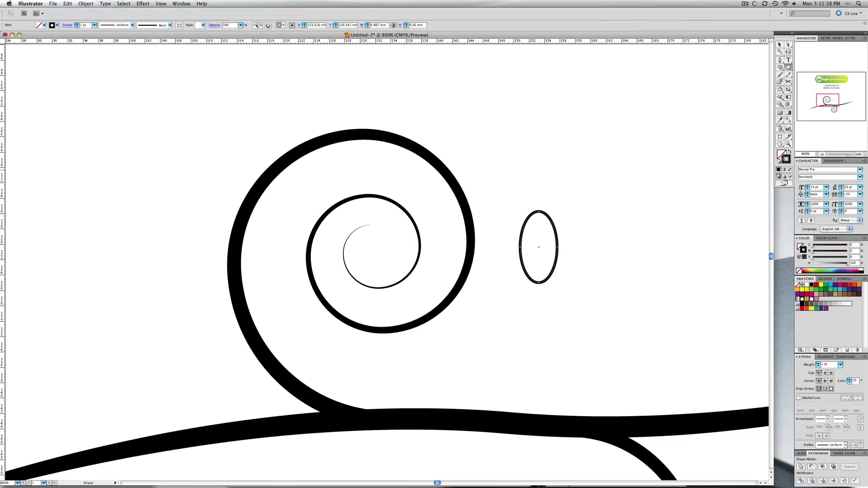
pyautogui.moveTo(786, 159); pyautogui.dragTo(781, 155)
pyautogui.click(800, 271)
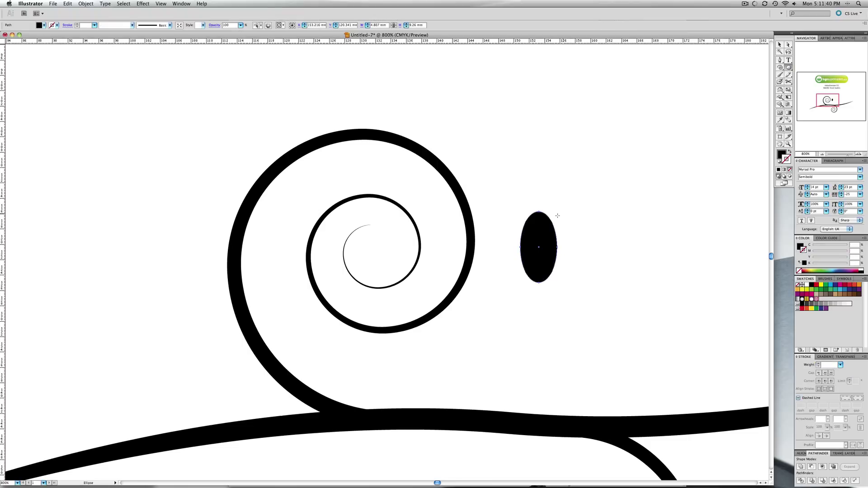
# Convert the ellipse's top and bottom anchor points to sharp corners to form a leaf shape.
pyautogui.press('p')
pyautogui.press('alt')
pyautogui.press('alt')
pyautogui.click(539, 212)
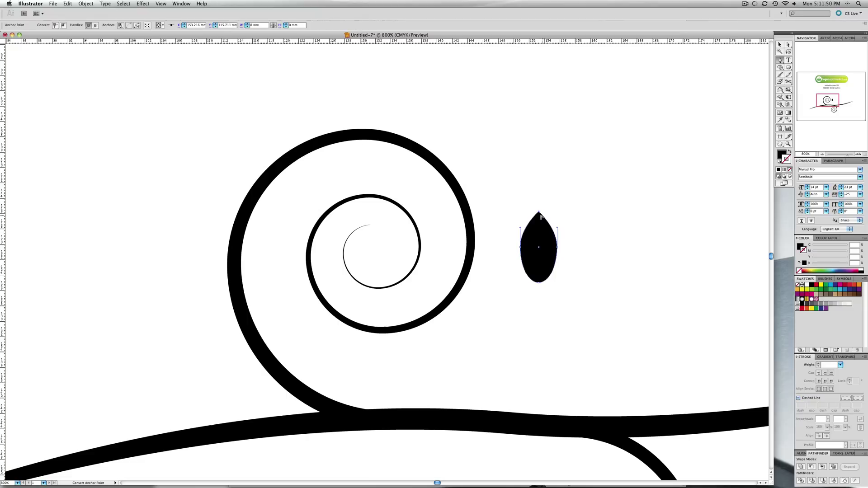
pyautogui.click(539, 282)
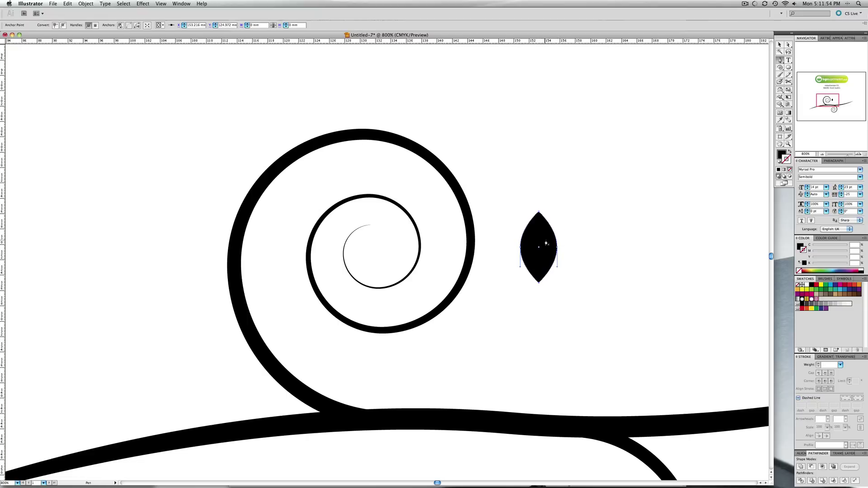
# Scale the leaf shape down about its centre to about 3 mm wide and 6 mm tall.
pyautogui.press('v')
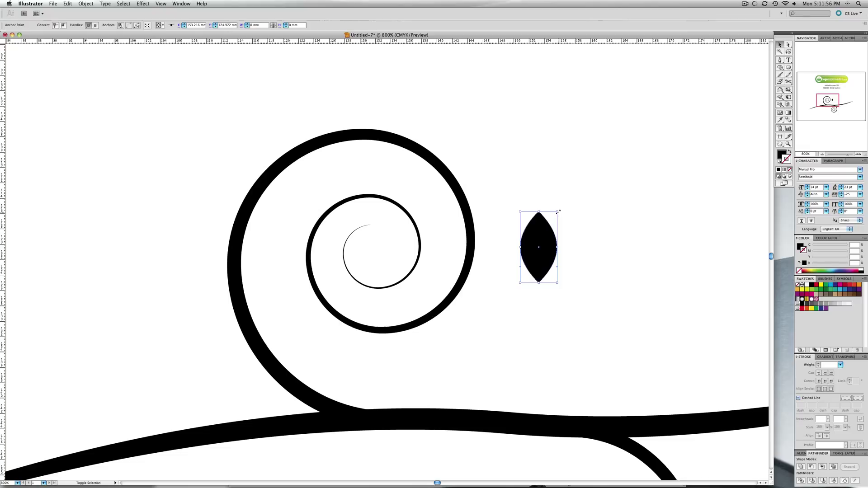
pyautogui.moveTo(559, 211); pyautogui.dragTo(551, 225)
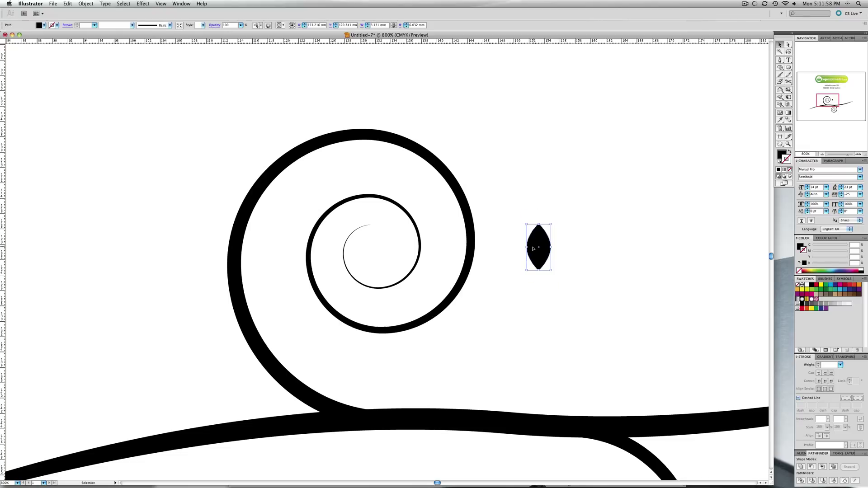
pyautogui.click(559, 241)
# Draw a short curved stem about 3.7 mm tall just right of the leaf with the Pen tool, using a black stroke and no fill.
pyautogui.press('z')
pyautogui.click(537, 248)
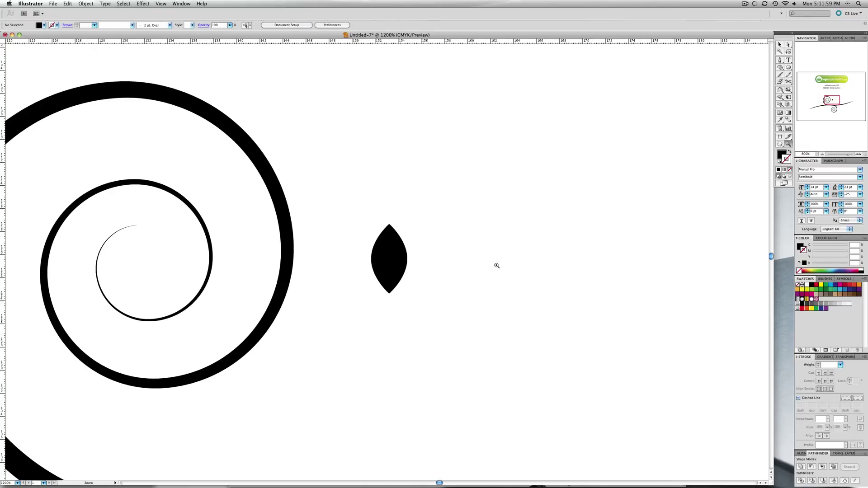
pyautogui.click(378, 274)
pyautogui.click(393, 261)
pyautogui.press('v')
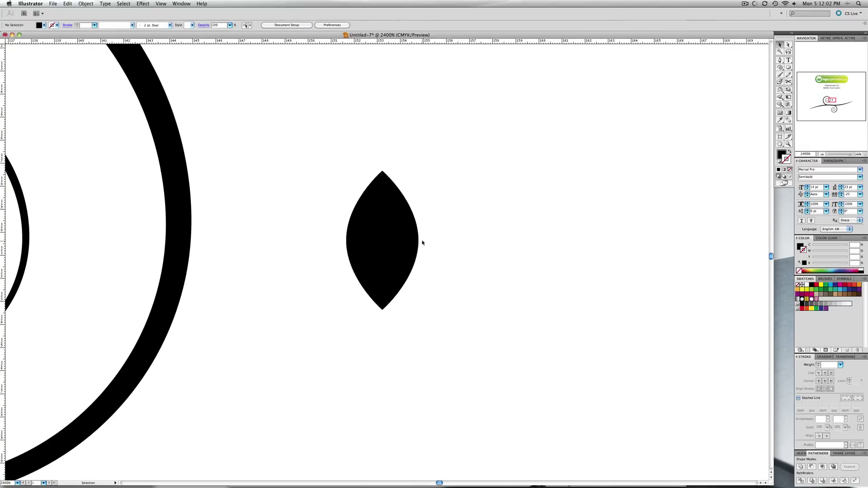
pyautogui.press('p')
pyautogui.click(440, 309)
pyautogui.moveTo(446, 223); pyautogui.dragTo(461, 168)
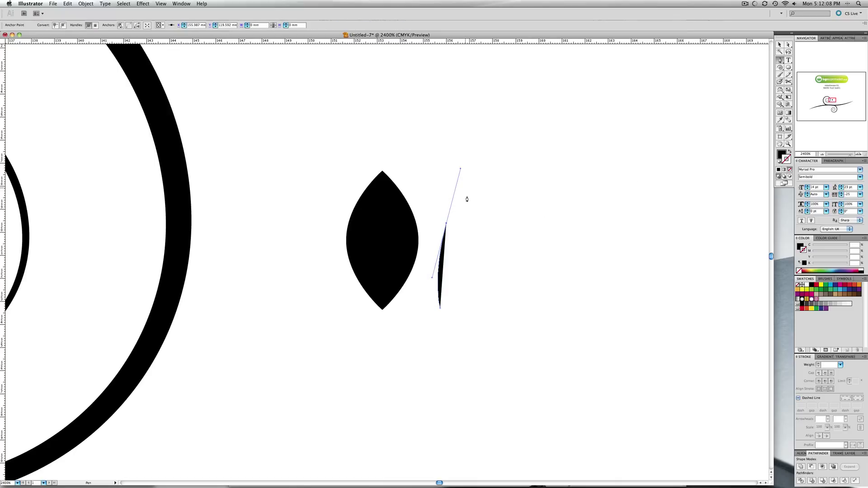
pyautogui.moveTo(781, 156); pyautogui.dragTo(788, 162)
pyautogui.click(799, 271)
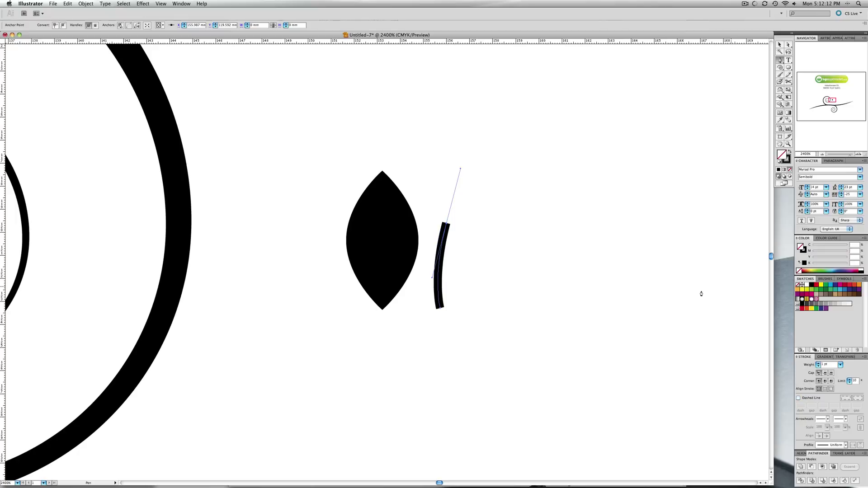
# Widen the stem's lower end to about 1.5 pt and taper its upper end to a point with the Width tool.
pyautogui.click(781, 99)
pyautogui.moveTo(444, 308); pyautogui.dragTo(447, 307)
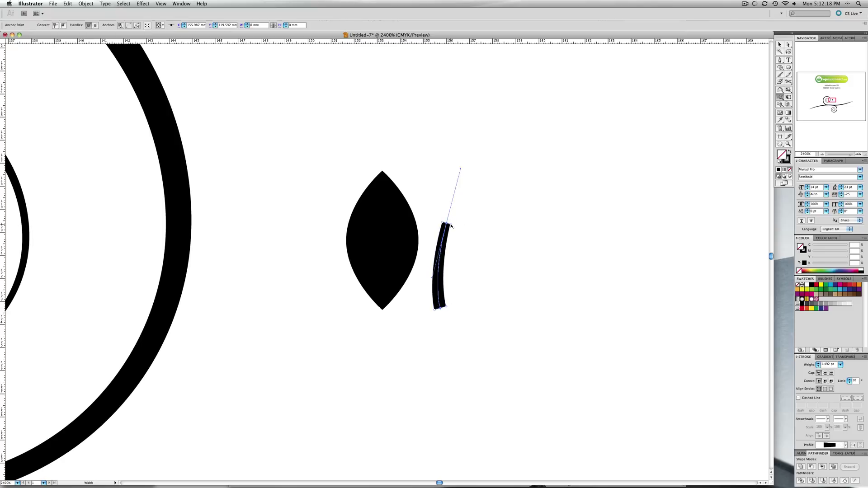
pyautogui.moveTo(450, 225); pyautogui.dragTo(448, 225)
# Expand the tapered stem's appearance into a filled shape.
pyautogui.press('v')
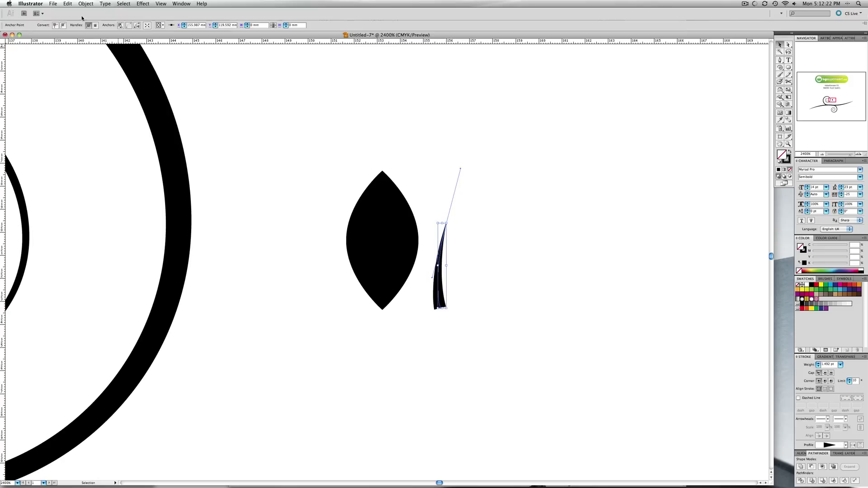
pyautogui.click(86, 4)
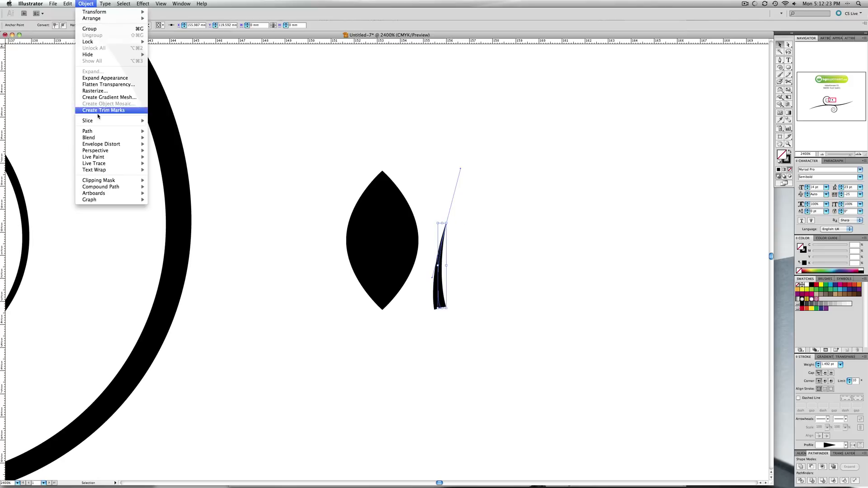
pyautogui.click(105, 80)
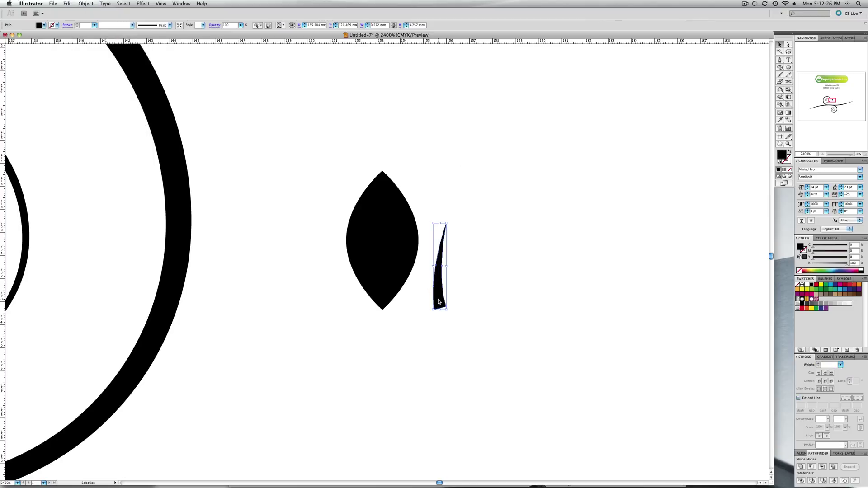
# Move the stem shape over the leaf's lower middle and subtract it from the leaf with Minus Front.
pyautogui.moveTo(438, 302); pyautogui.dragTo(381, 303)
pyautogui.moveTo(448, 250); pyautogui.dragTo(311, 336)
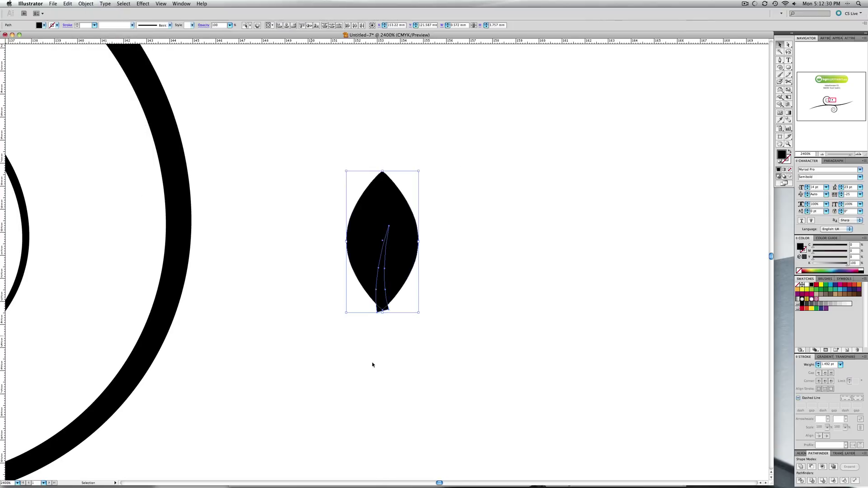
pyautogui.click(838, 453)
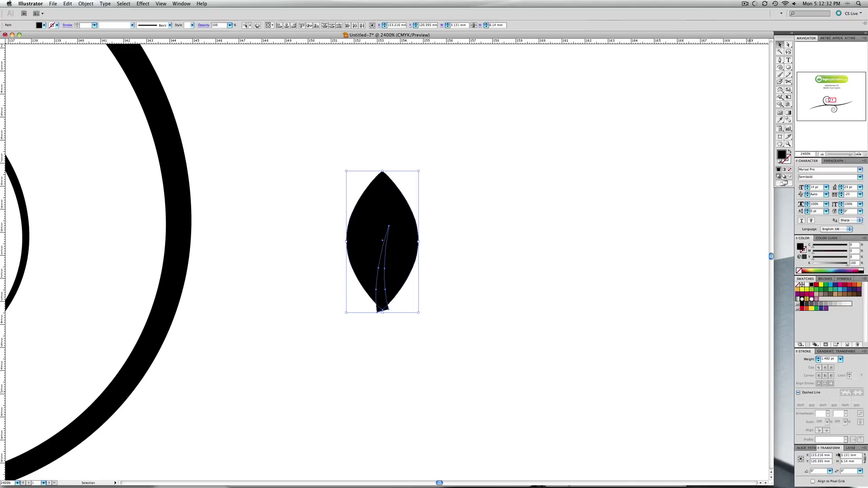
pyautogui.click(814, 447)
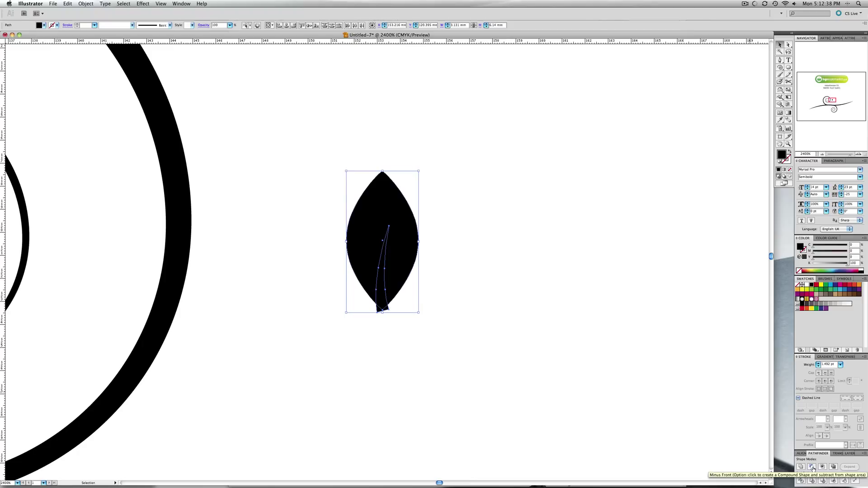
pyautogui.click(813, 467)
pyautogui.click(613, 362)
# Place two rotated leaf copies, one larger and one smaller, at the inner tip of the upper spiral.
pyautogui.press('z')
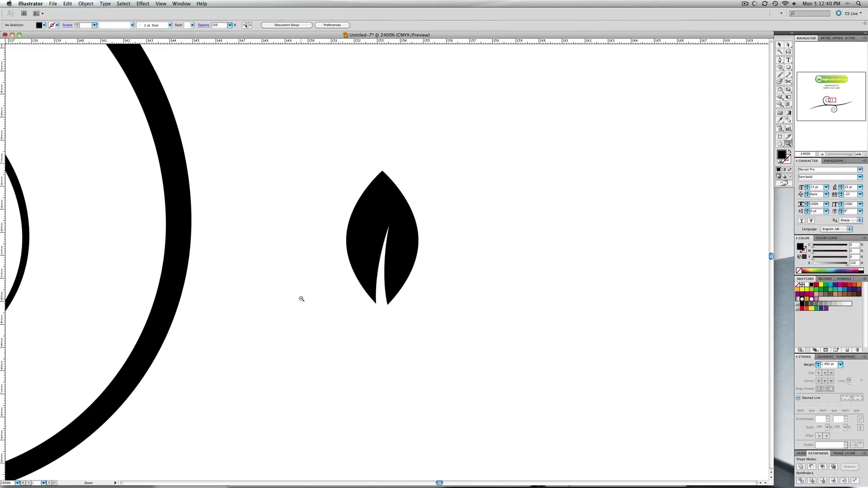
pyautogui.keyDown('alt'); pyautogui.click(302, 299); pyautogui.keyUp('alt')
pyautogui.keyDown('alt'); pyautogui.click(307, 293); pyautogui.keyUp('alt')
pyautogui.press('v')
pyautogui.click(497, 192)
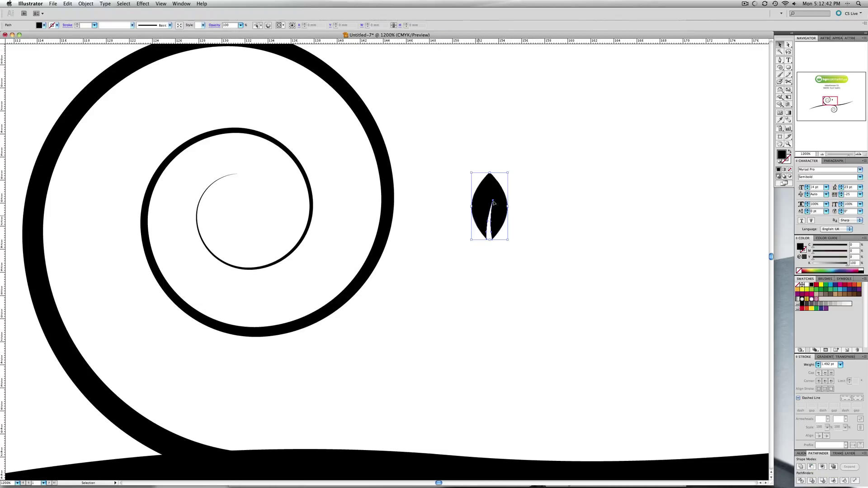
pyautogui.moveTo(508, 173); pyautogui.dragTo(205, 172)
pyautogui.click(268, 214)
# Add an upright leaf and a smaller sideways leaf as a pair on the upper left of the spiral's inner ring.
pyautogui.moveTo(235, 144); pyautogui.dragTo(151, 115)
pyautogui.click(204, 116)
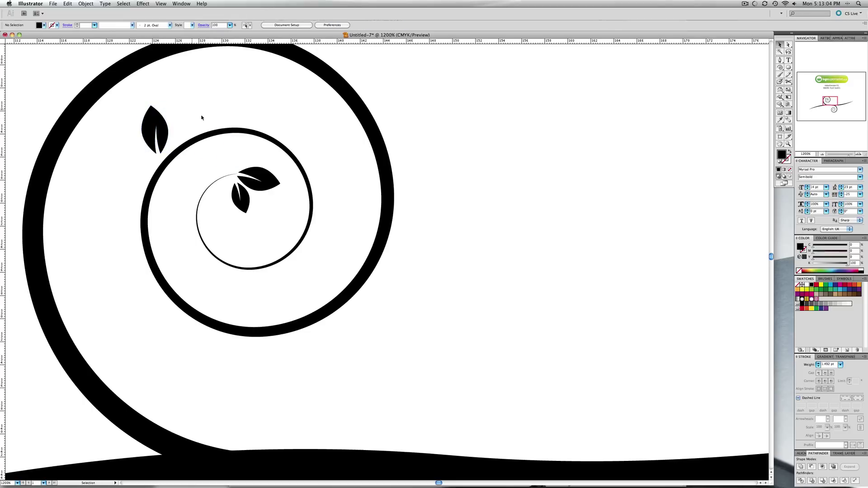
pyautogui.press('z')
pyautogui.keyDown('alt'); pyautogui.click(297, 273); pyautogui.keyUp('alt')
pyautogui.keyDown('alt'); pyautogui.click(341, 263); pyautogui.keyUp('alt')
pyautogui.keyDown('alt'); pyautogui.click(438, 256); pyautogui.keyUp('alt')
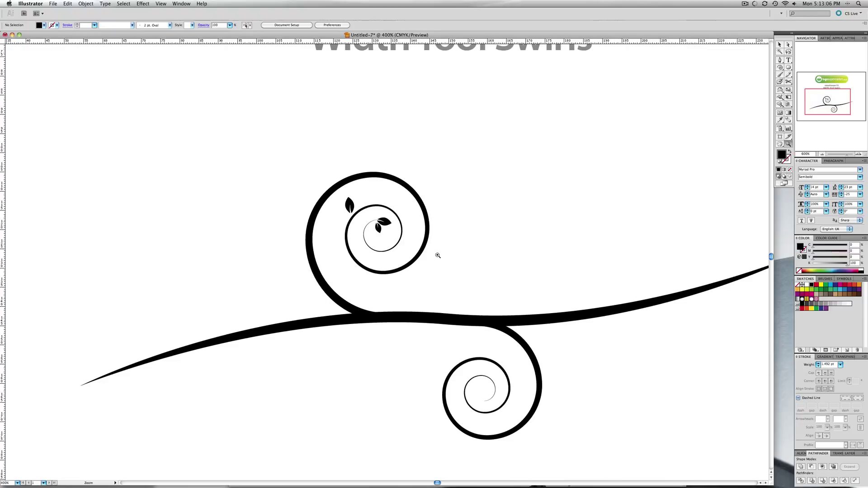
pyautogui.press('v')
pyautogui.press('z')
pyautogui.click(368, 219)
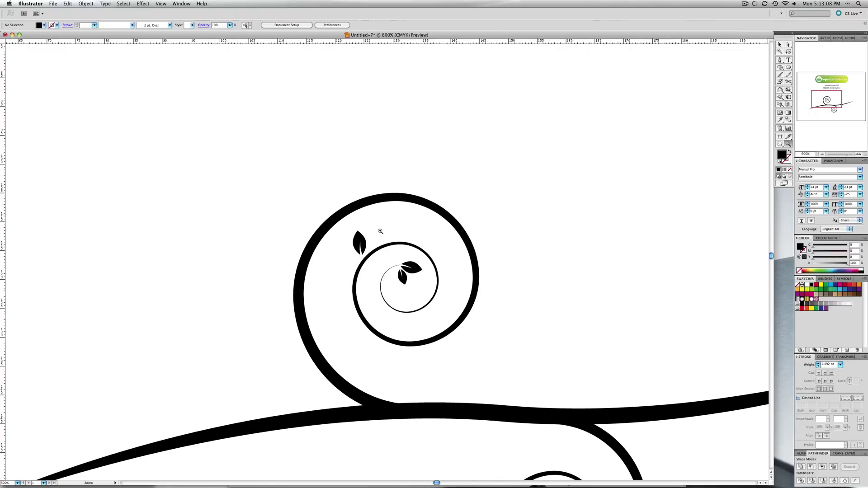
pyautogui.click(364, 219)
pyautogui.press('space')
pyautogui.moveTo(437, 329); pyautogui.dragTo(386, 238)
pyautogui.press('v')
pyautogui.moveTo(334, 201); pyautogui.dragTo(321, 221)
pyautogui.click(321, 204)
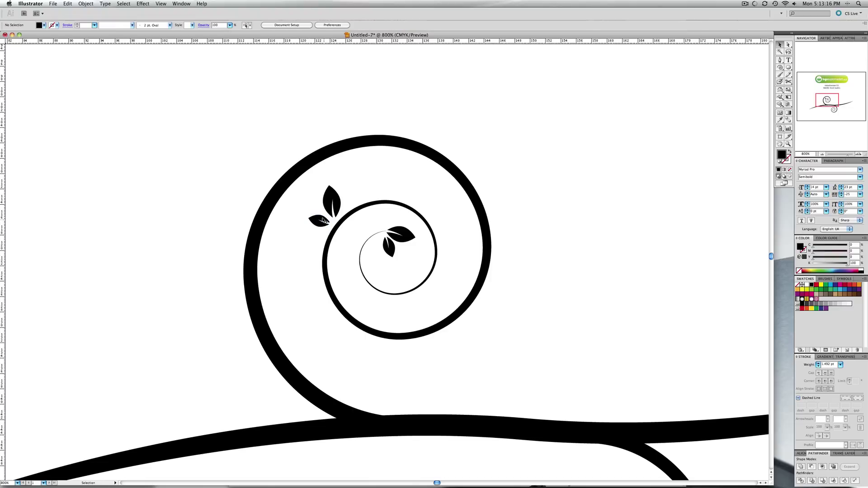
# Copy the leaf pair to the outer left side of the upper spiral, rotated and enlarged to about 7.6 mm wide and 9.2 mm tall.
pyautogui.click(323, 220)
pyautogui.keyDown('shift'); pyautogui.click(336, 202); pyautogui.keyUp('shift')
pyautogui.moveTo(336, 202); pyautogui.dragTo(189, 313)
pyautogui.moveTo(225, 280); pyautogui.dragTo(233, 258)
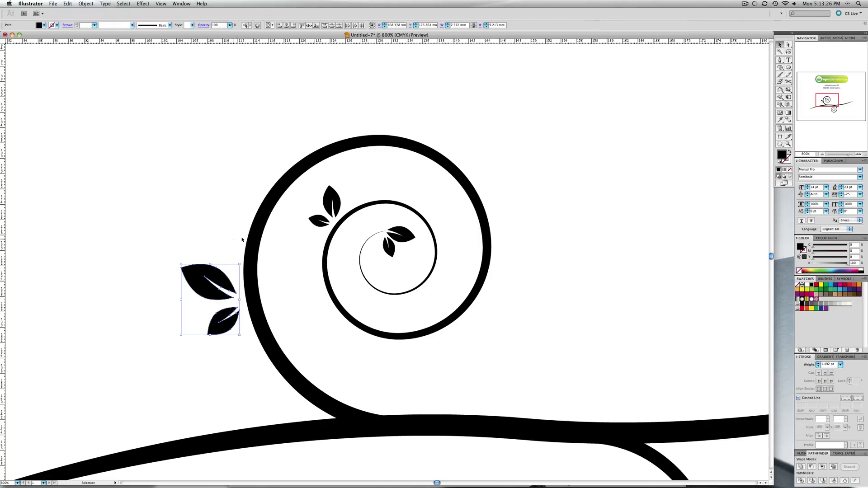
pyautogui.click(242, 239)
# Delete the plain spiral below the wavy curve.
pyautogui.press('z')
pyautogui.keyDown('alt'); pyautogui.click(421, 319); pyautogui.keyUp('alt')
pyautogui.keyDown('alt'); pyautogui.click(439, 304); pyautogui.keyUp('alt')
pyautogui.keyDown('alt'); pyautogui.click(449, 301); pyautogui.keyUp('alt')
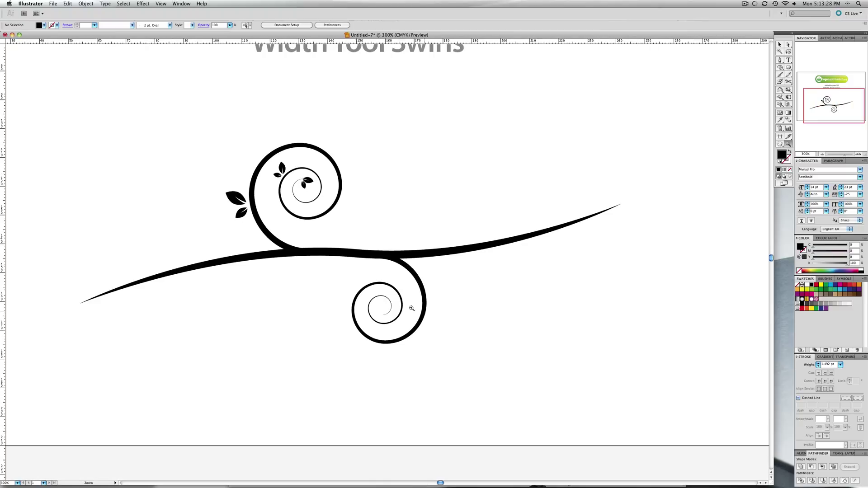
pyautogui.moveTo(394, 312); pyautogui.dragTo(380, 334)
pyautogui.press('v')
pyautogui.moveTo(336, 388); pyautogui.dragTo(431, 320)
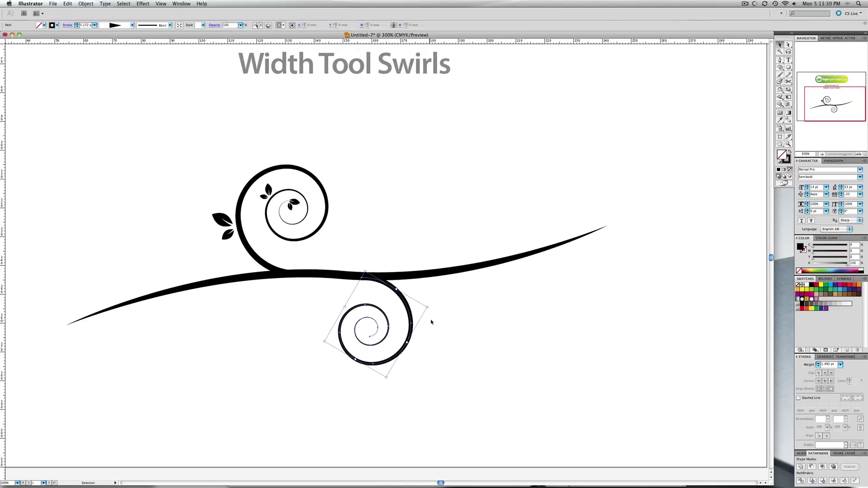
pyautogui.press('Delete')
# Copy the upper spiral with its leaves, turn the copy upside down and attach it to the underside of the wavy curve.
pyautogui.moveTo(150, 150); pyautogui.dragTo(344, 244)
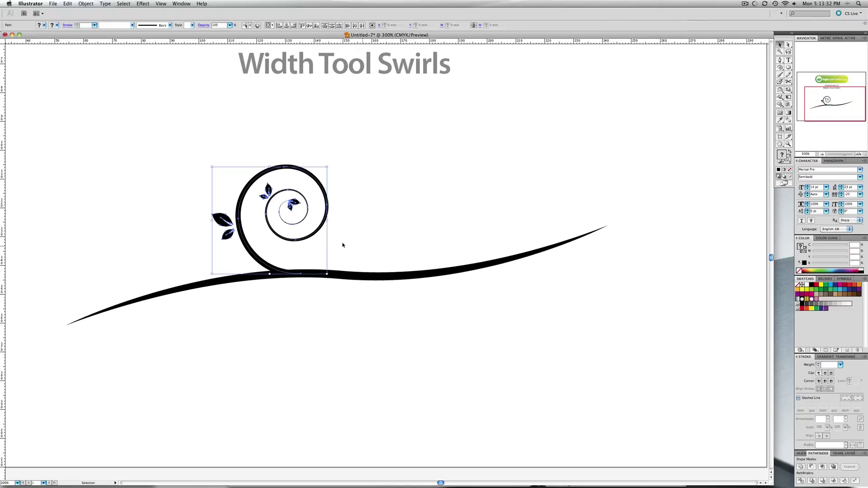
pyautogui.moveTo(240, 212); pyautogui.dragTo(342, 354)
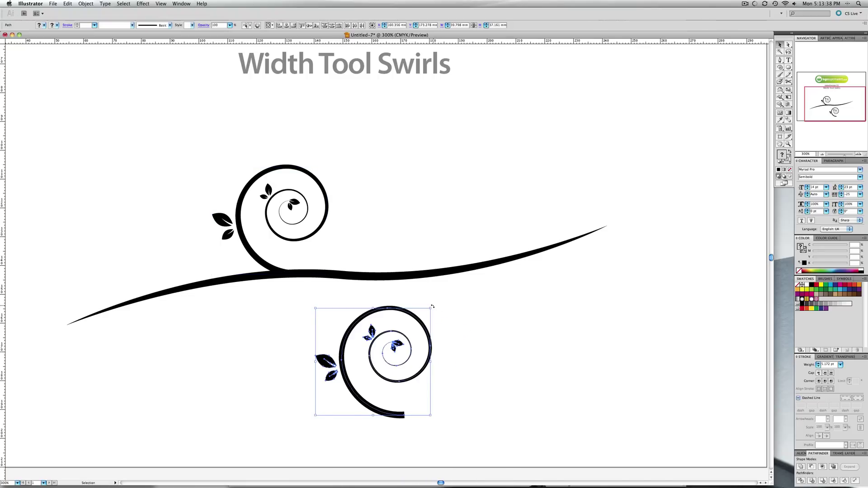
pyautogui.moveTo(433, 307); pyautogui.dragTo(328, 388)
pyautogui.moveTo(391, 327); pyautogui.dragTo(423, 295)
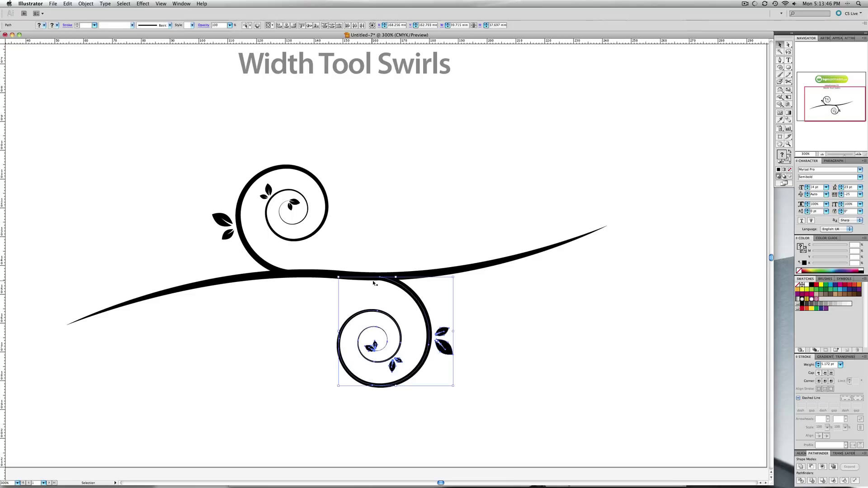
pyautogui.click(409, 262)
# Copy the lower spiral's outer leaf pair and place it, rotated upright, on top of the wavy curve near its right end.
pyautogui.press('z')
pyautogui.keyDown('alt'); pyautogui.click(422, 250); pyautogui.keyUp('alt')
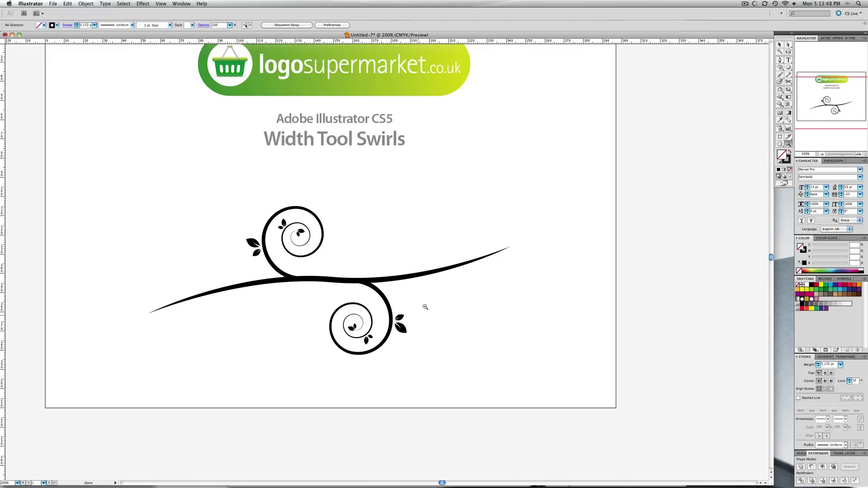
pyautogui.press('v')
pyautogui.moveTo(399, 341); pyautogui.dragTo(472, 253)
pyautogui.click(489, 238)
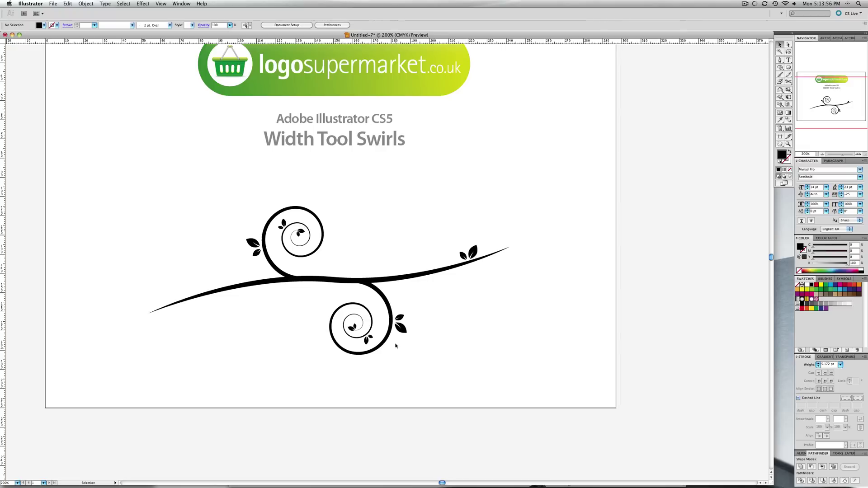